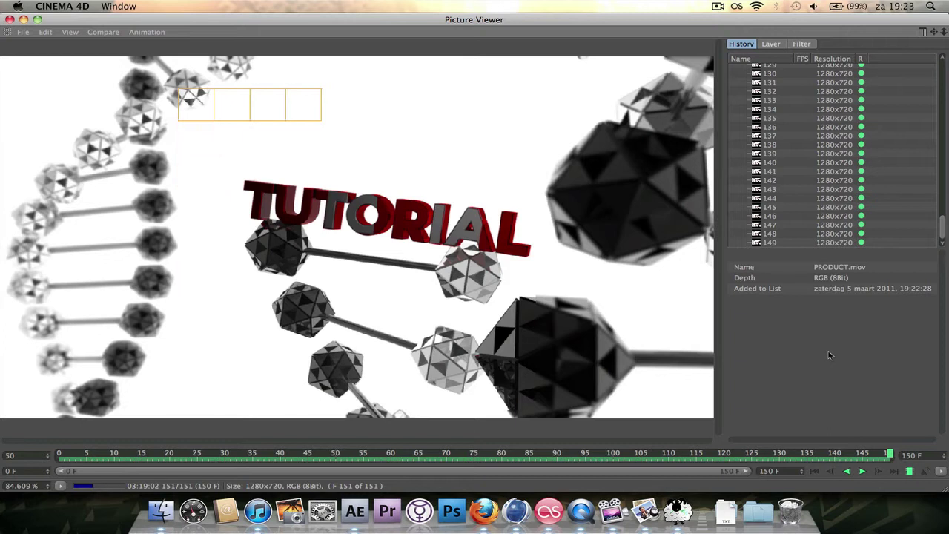
Switch from the finished Cinema 4D render to the 'DNA of a VFX artist' deviantART page in Firefox
{"action": "left_click", "coordinate": [494, 520]}
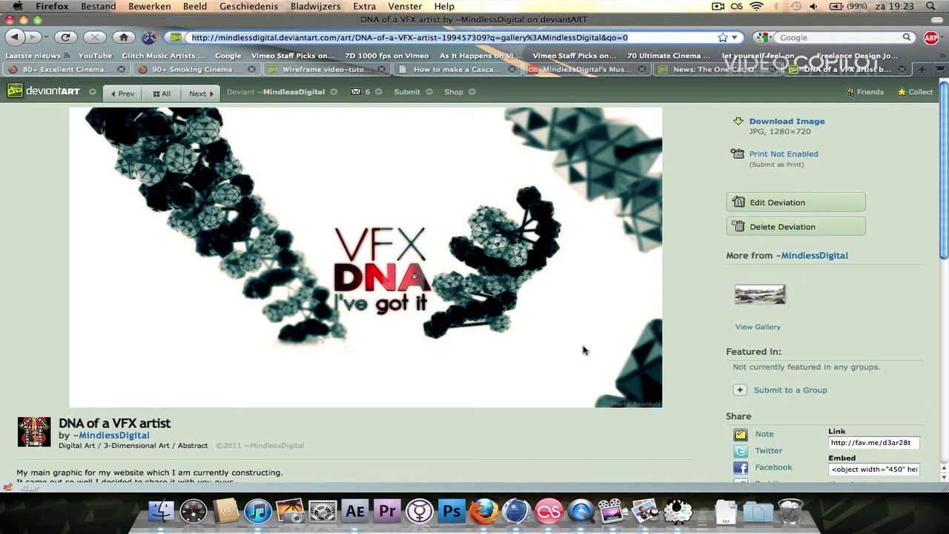
Scroll through the DNA of a VFX artist page and open the Slow shutter – Fast water deviation
{"action": "scroll", "coordinate": [583, 350], "scroll_direction": "down", "scroll_amount": 10}
{"action": "scroll", "coordinate": [582, 349], "scroll_direction": "up", "scroll_amount": 5}
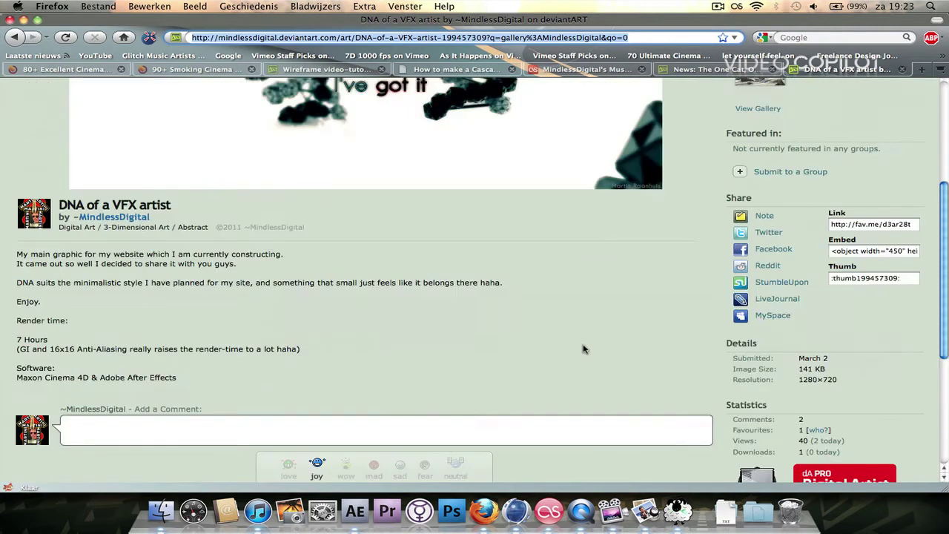
{"action": "scroll", "coordinate": [583, 349], "scroll_direction": "up", "scroll_amount": 3}
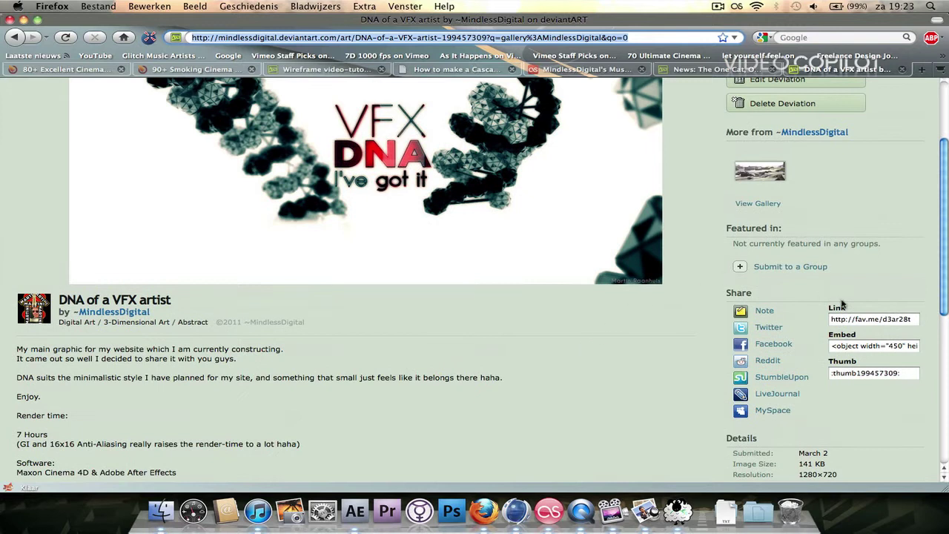
{"action": "scroll", "coordinate": [845, 301], "scroll_direction": "up", "scroll_amount": 1}
{"action": "left_click", "coordinate": [747, 217]}
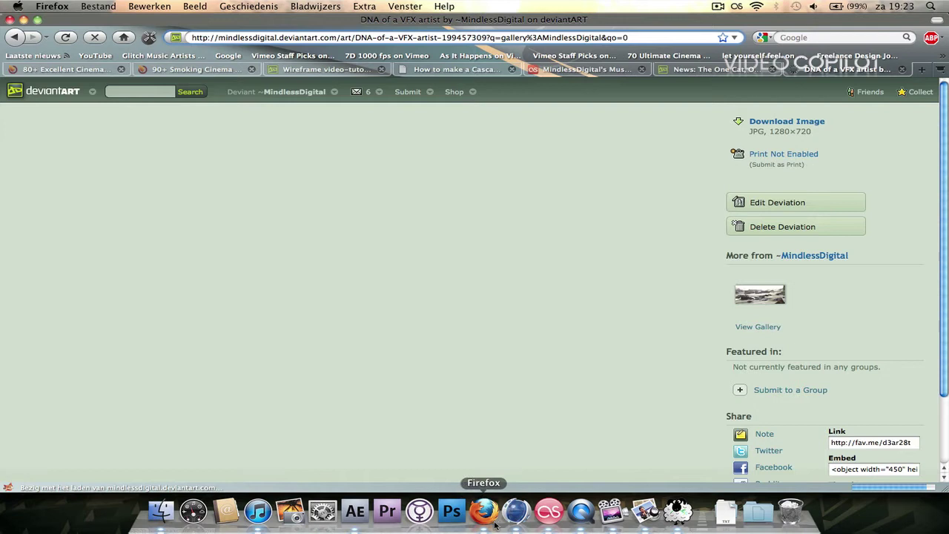
Look over the deviation page, then return to Cinema 4D's Picture Viewer
{"action": "scroll", "coordinate": [480, 269], "scroll_direction": "down", "scroll_amount": 2}
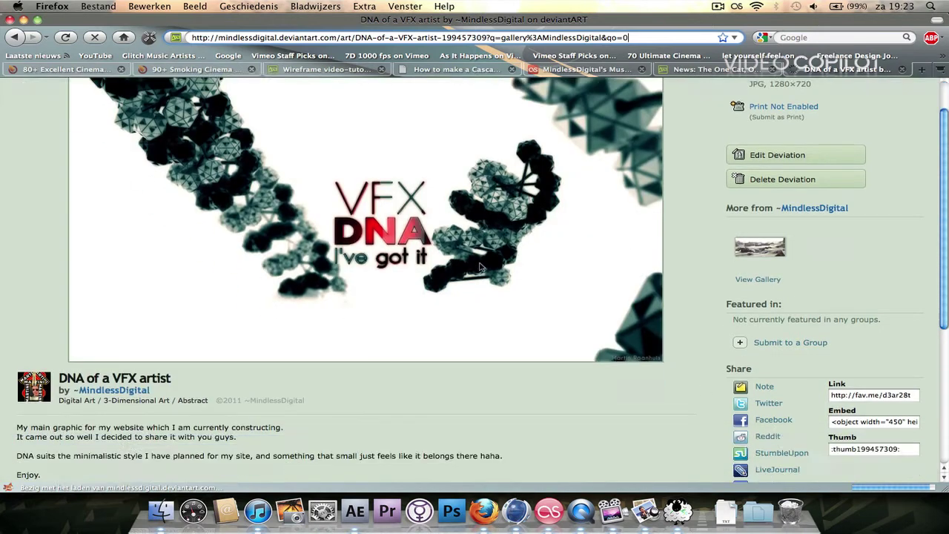
{"action": "scroll", "coordinate": [481, 265], "scroll_direction": "up", "scroll_amount": 2}
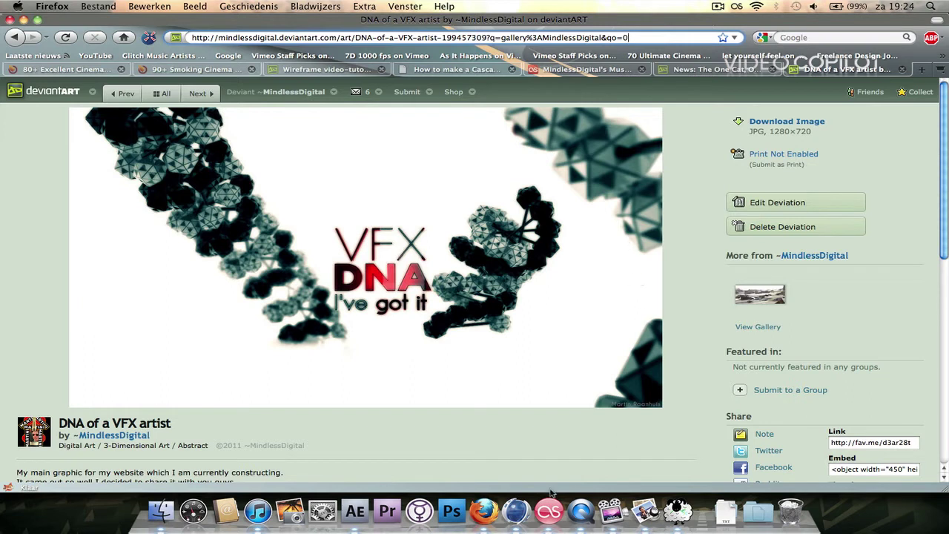
{"action": "left_click", "coordinate": [516, 510]}
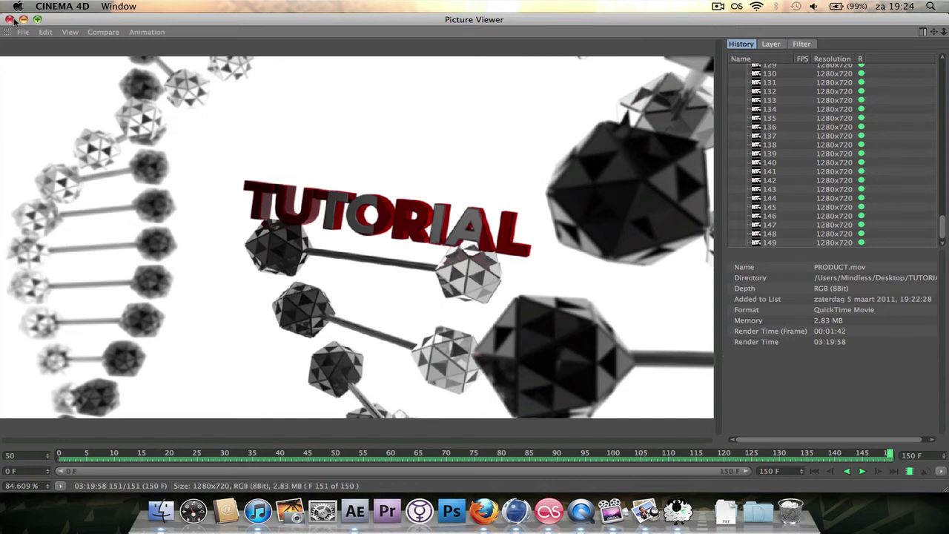
Close the Picture Viewer and quit Cinema 4D without saving 3D STUFF FIRST.c4d
{"action": "left_click", "coordinate": [10, 19]}
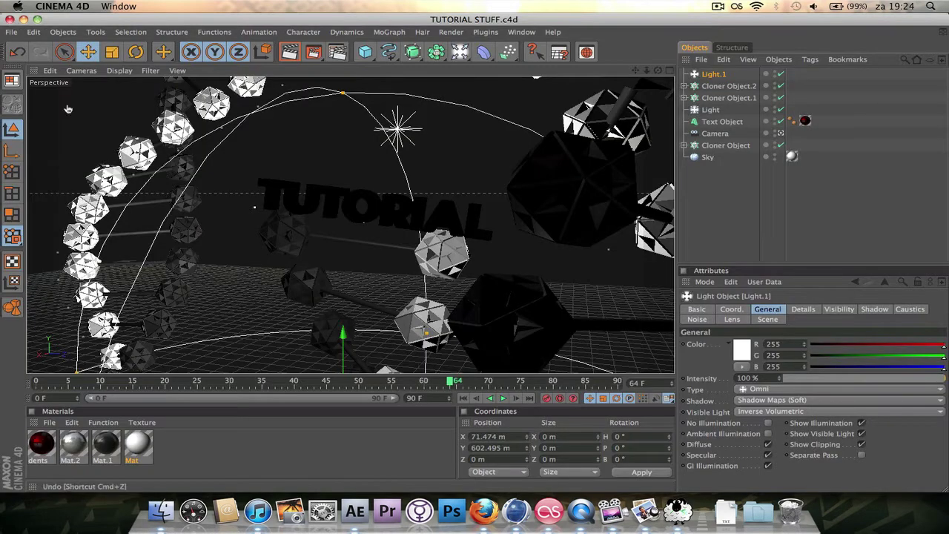
{"action": "right_click", "coordinate": [513, 513]}
{"action": "left_click", "coordinate": [523, 477]}
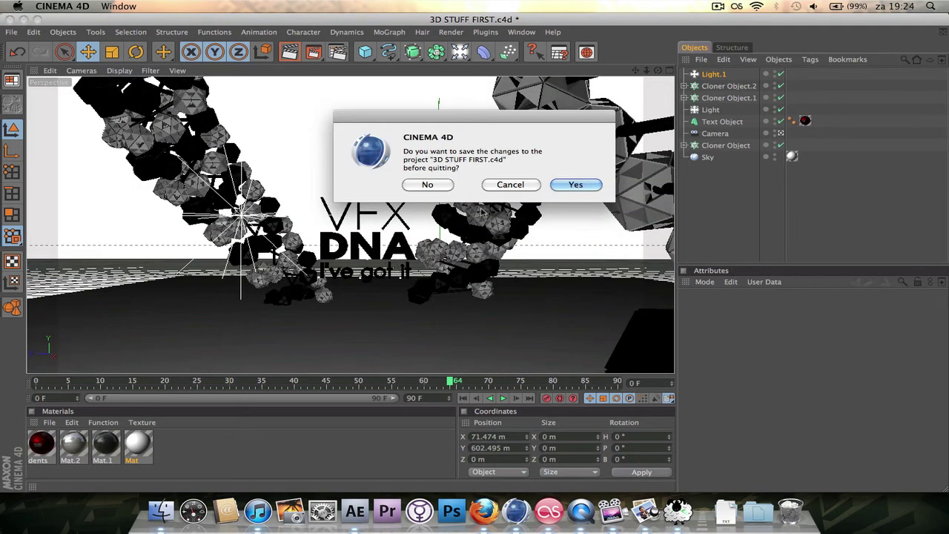
{"action": "left_click", "coordinate": [445, 187]}
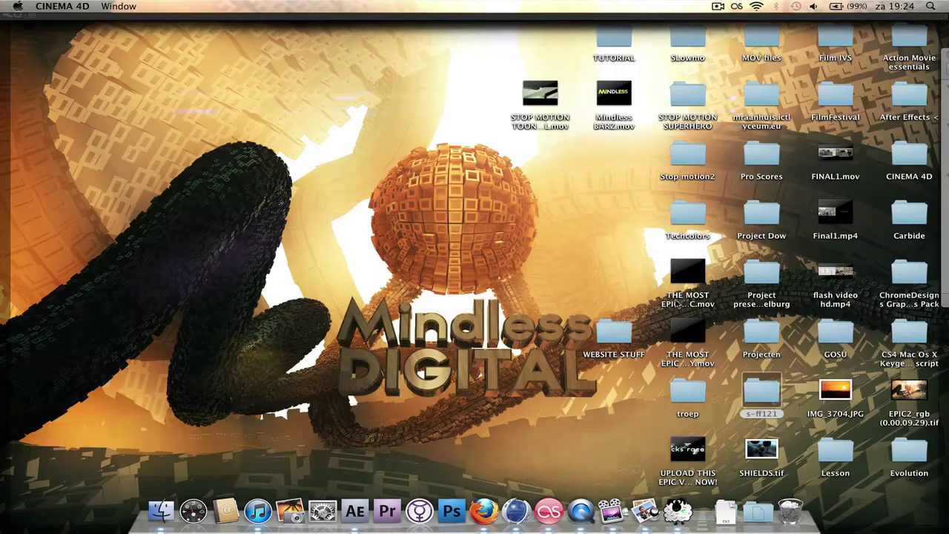
Open the desktop TUTORIAL folder and drag PRODUCT.mov into the untitled After Effects project
{"action": "key", "text": "F11"}
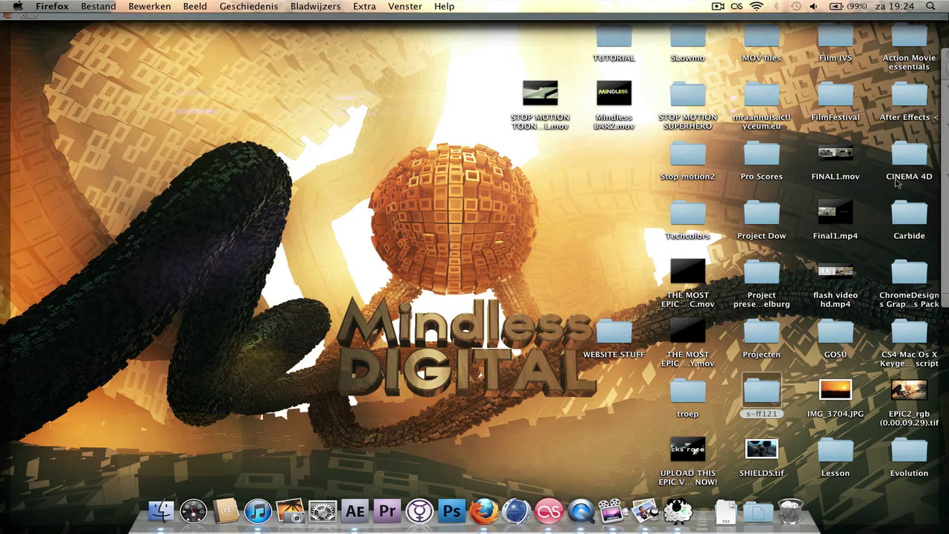
{"action": "left_click", "coordinate": [620, 42]}
{"action": "double_click", "coordinate": [620, 41]}
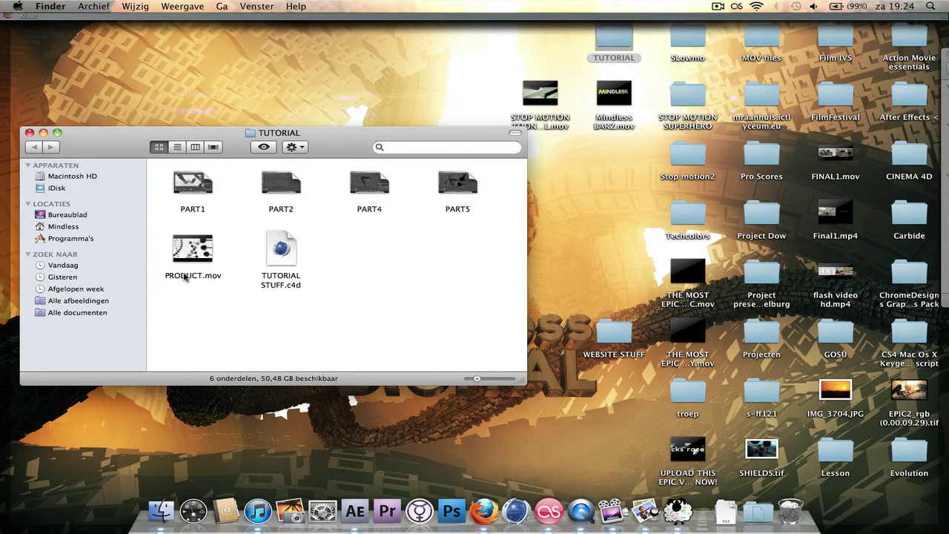
{"action": "mouse_move", "coordinate": [180, 245]}
{"action": "left_click_drag", "start_coordinate": [196, 261], "coordinate": [65, 203]}
Create a PRODUCT composition from PRODUCT.mov and view it at 50%
{"action": "key", "text": "F9"}
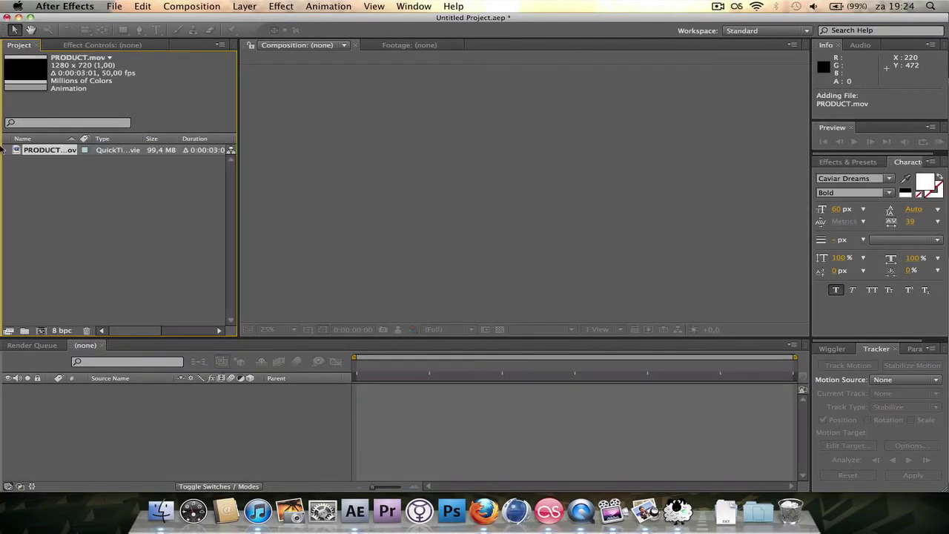
{"action": "left_click_drag", "start_coordinate": [45, 150], "coordinate": [39, 332]}
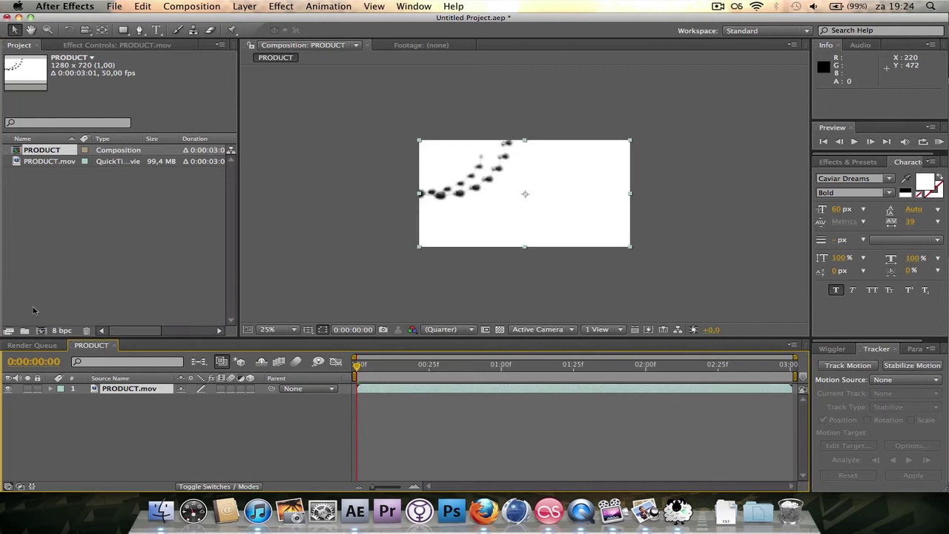
{"action": "key", "text": "period"}
{"action": "key", "text": "period"}
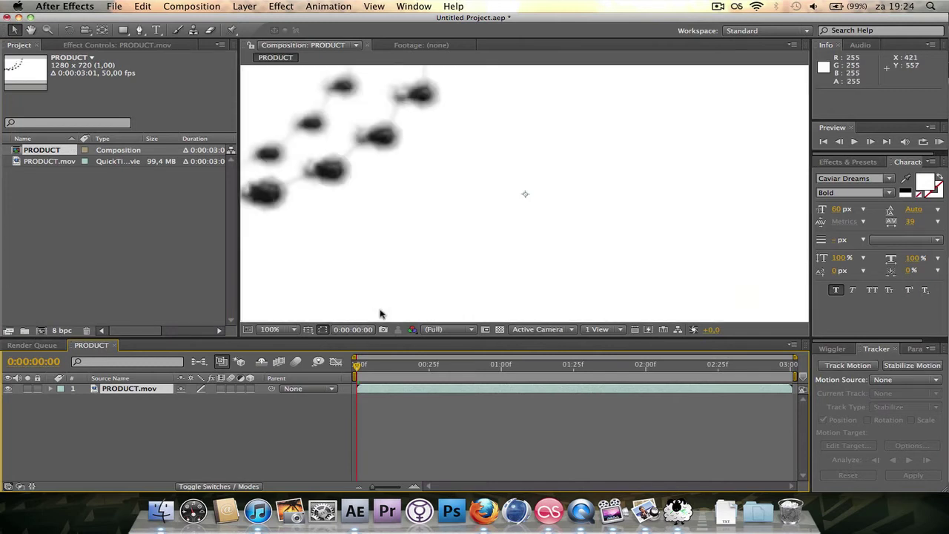
{"action": "key", "text": "comma"}
RAM-preview all 151 frames, then scrub the timeline to around 0:00:01:33
{"action": "right_click", "coordinate": [774, 202]}
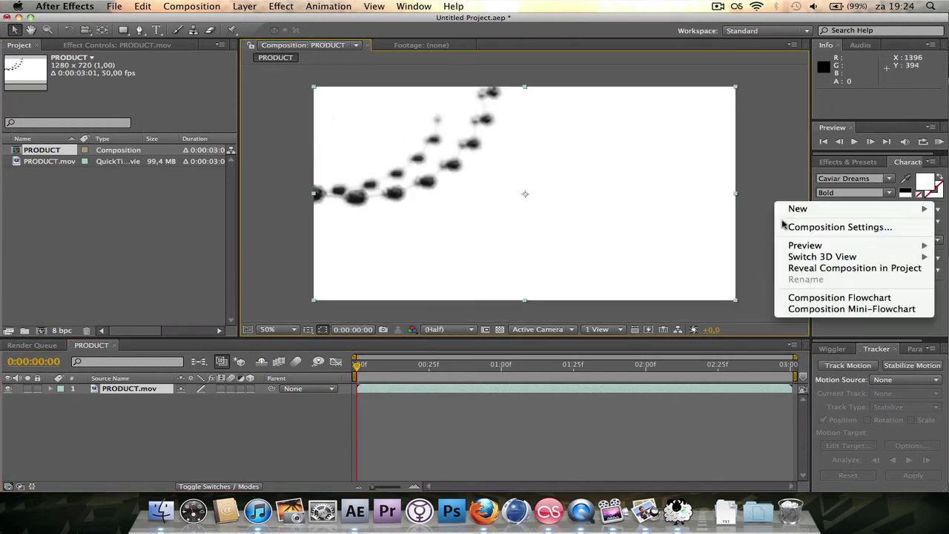
{"action": "mouse_move", "coordinate": [790, 245]}
{"action": "left_click", "coordinate": [753, 246]}
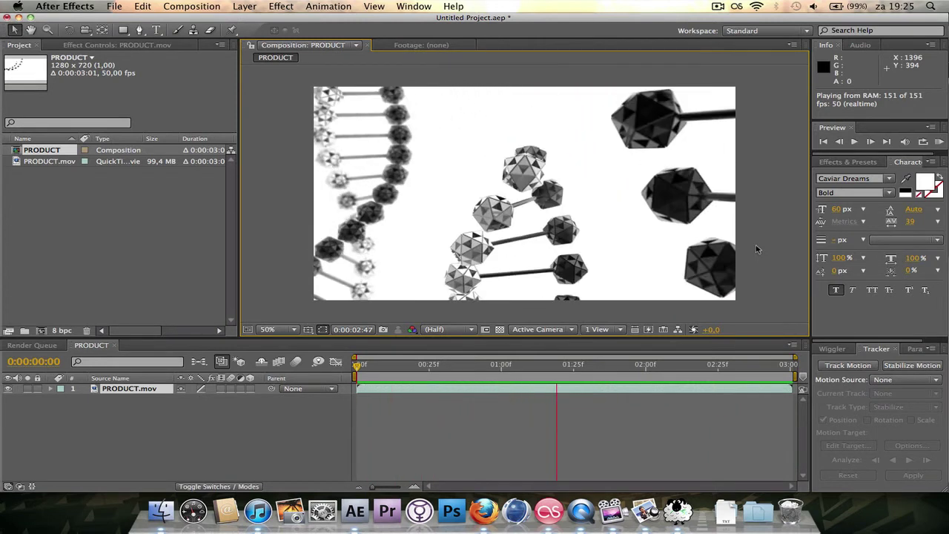
{"action": "left_click", "coordinate": [756, 249]}
{"action": "left_click", "coordinate": [410, 388]}
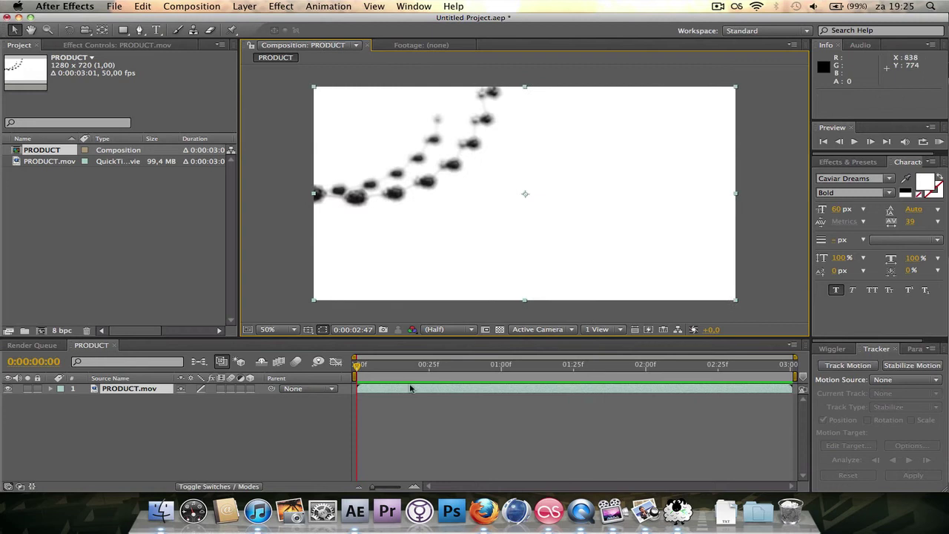
{"action": "left_click", "coordinate": [351, 365]}
{"action": "left_click_drag", "start_coordinate": [358, 364], "coordinate": [596, 381]}
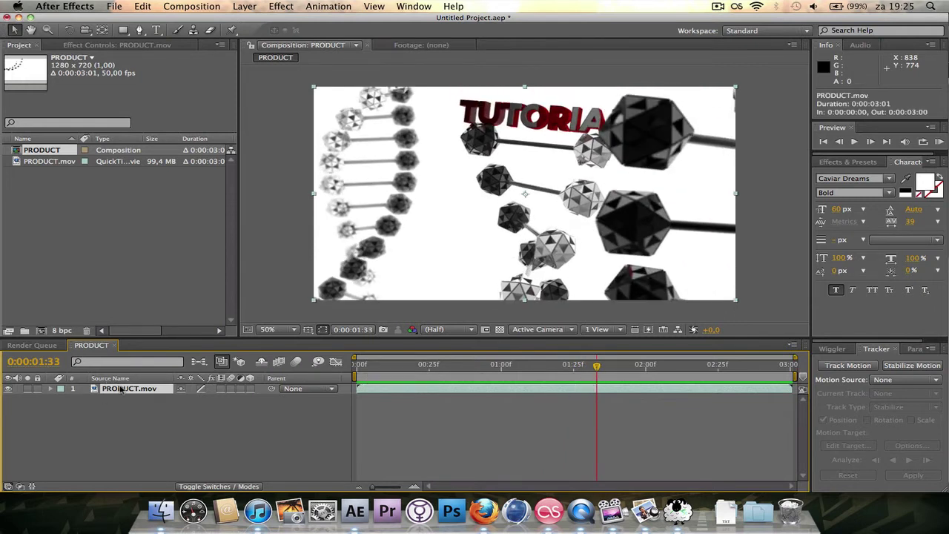
Duplicate PRODUCT.mov and set the top copy to Multiply blending at 85% opacity
{"action": "key", "text": "super+d"}
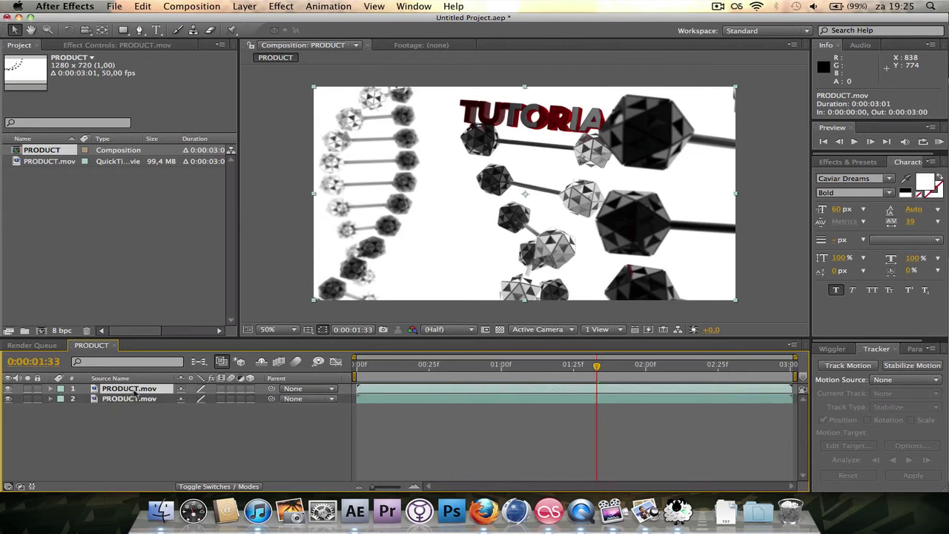
{"action": "left_click", "coordinate": [239, 486]}
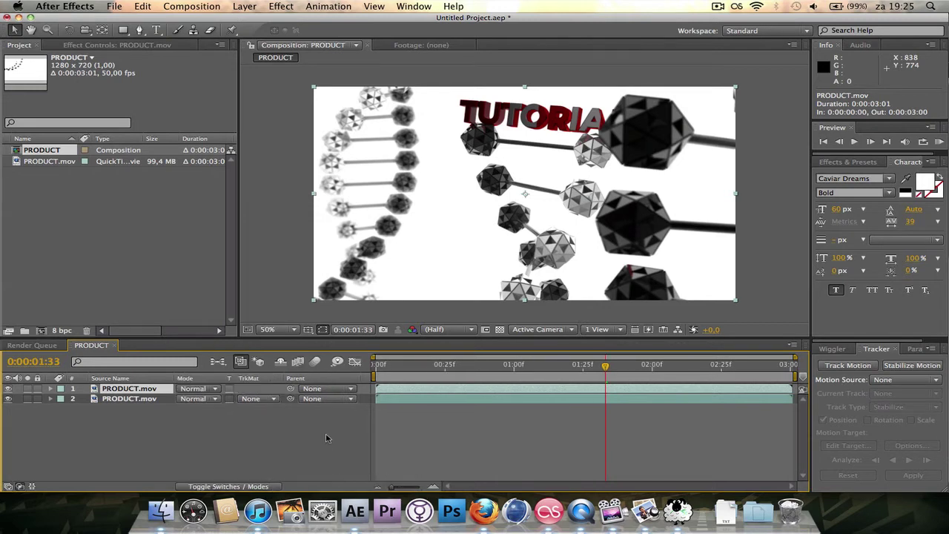
{"action": "left_click", "coordinate": [209, 393]}
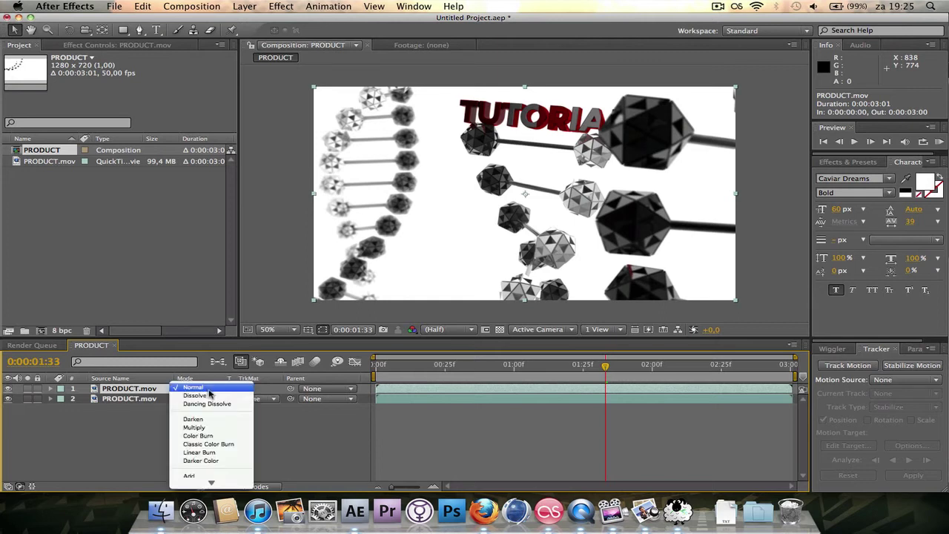
{"action": "left_click", "coordinate": [219, 435]}
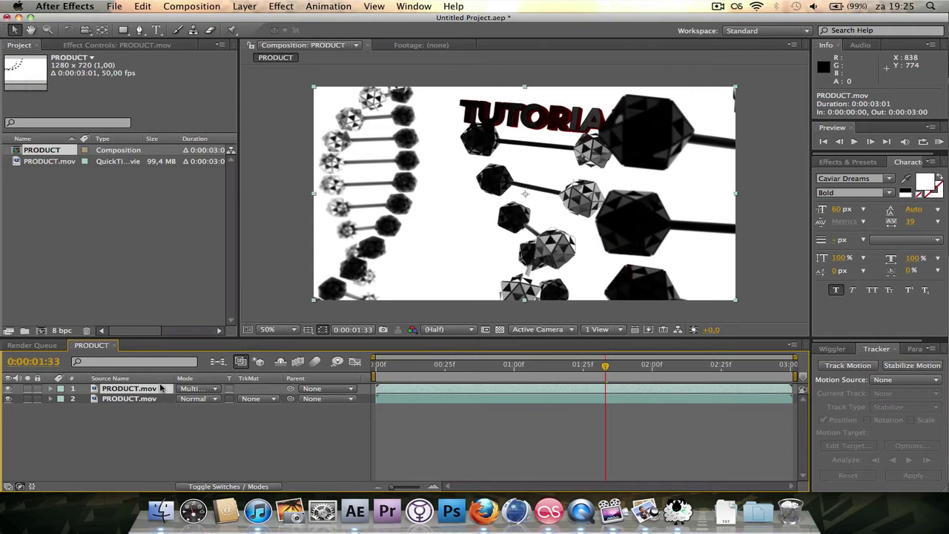
{"action": "key", "text": "t"}
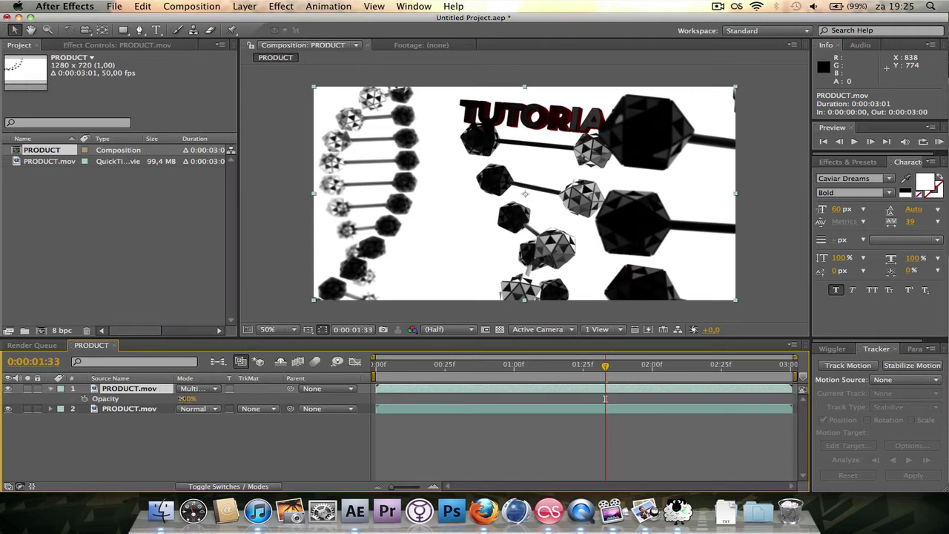
{"action": "left_click_drag", "start_coordinate": [185, 398], "coordinate": [162, 398]}
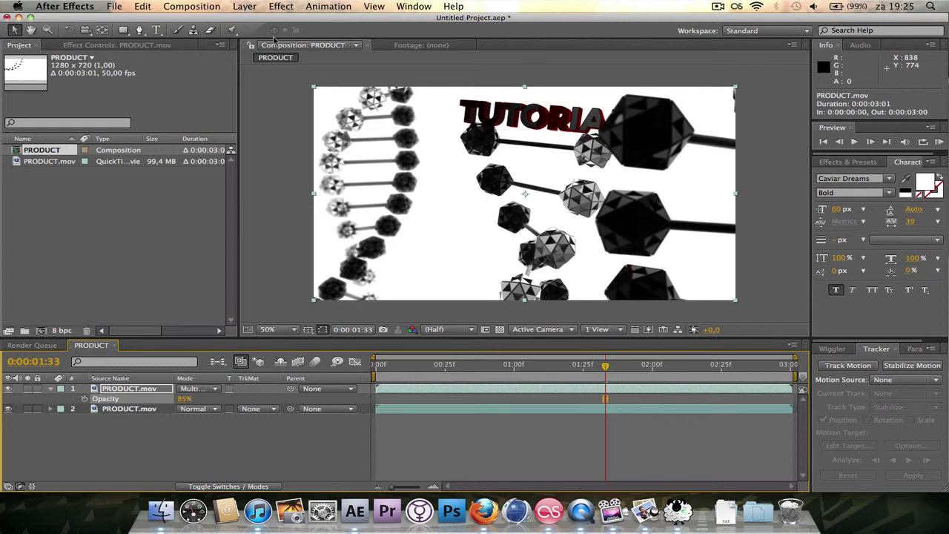
Add an adjustment layer on top and apply the Mojo colour grade to it
{"action": "left_click", "coordinate": [246, 9]}
{"action": "mouse_move", "coordinate": [253, 21]}
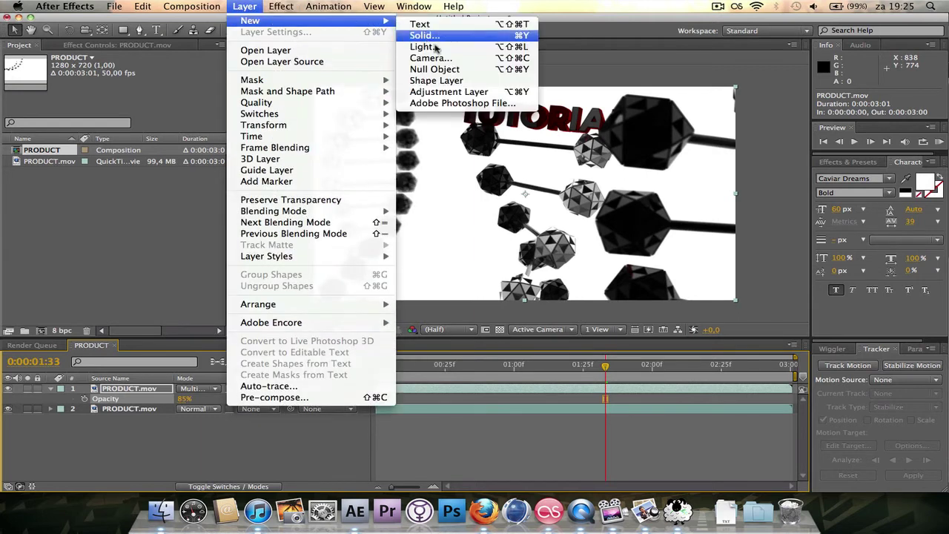
{"action": "left_click", "coordinate": [447, 94]}
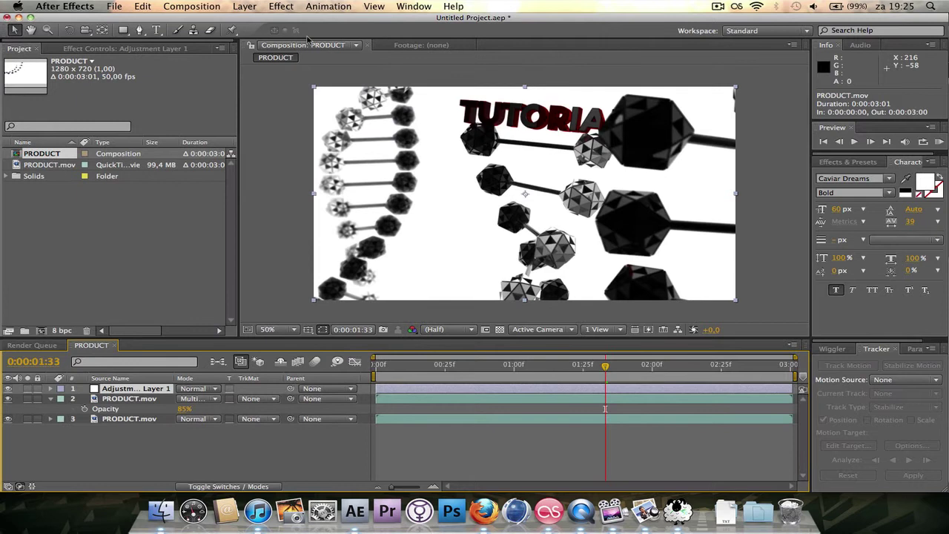
{"action": "left_click", "coordinate": [268, 9]}
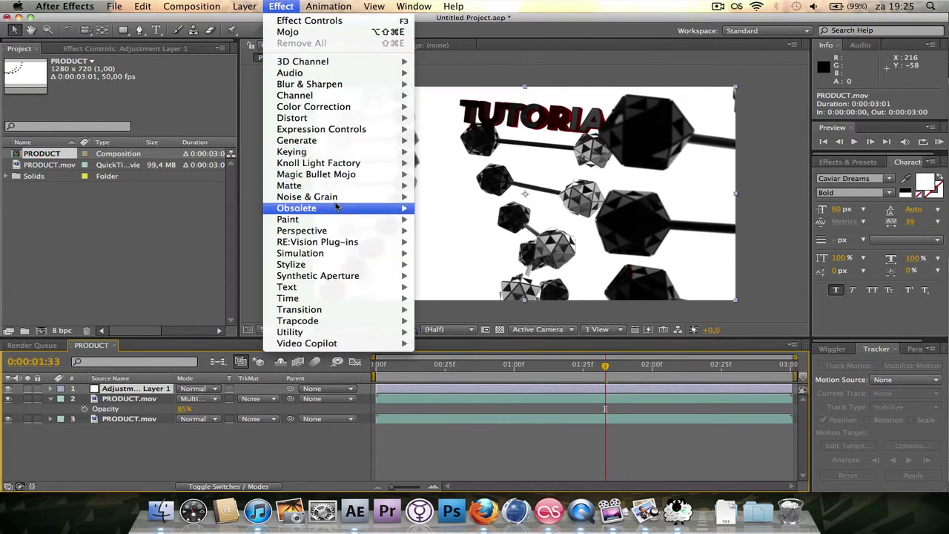
{"action": "mouse_move", "coordinate": [395, 178]}
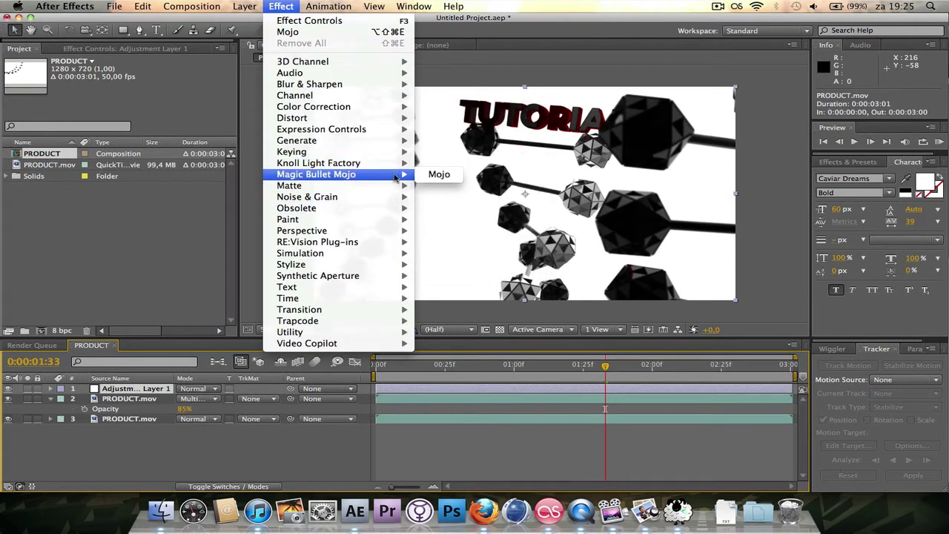
{"action": "left_click", "coordinate": [438, 175]}
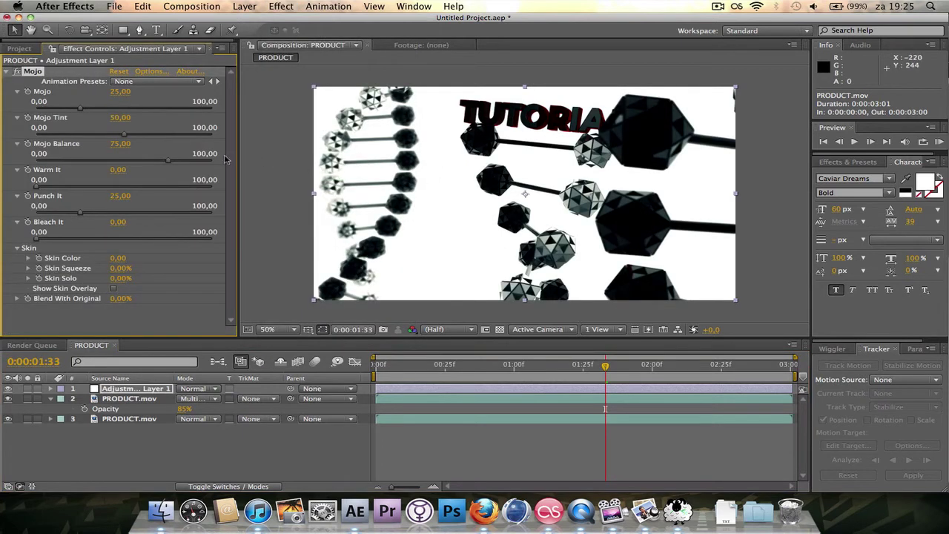
Set Mojo to 67,04 and Punch It to 35,58, and lower layer 2's opacity to 34%
{"action": "left_click_drag", "start_coordinate": [82, 109], "coordinate": [153, 110]}
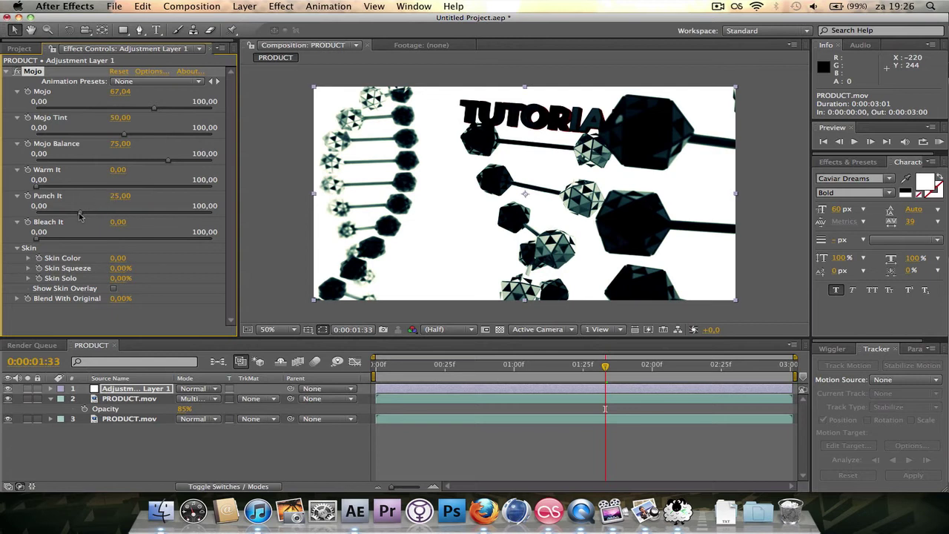
{"action": "mouse_move", "coordinate": [80, 215]}
{"action": "left_mouse_down"}
{"action": "mouse_move", "coordinate": [27, 215]}
{"action": "mouse_move", "coordinate": [98, 215]}
{"action": "left_mouse_up"}
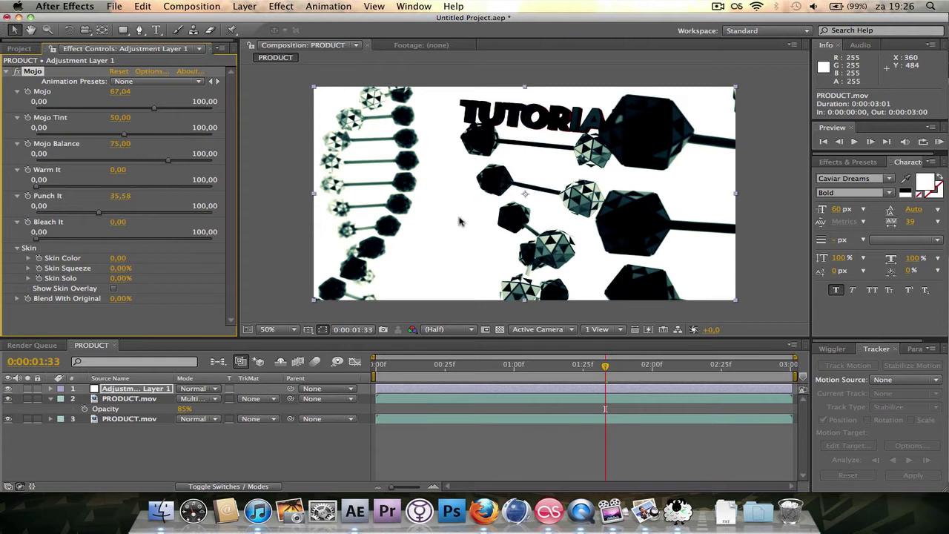
{"action": "left_click_drag", "start_coordinate": [184, 409], "coordinate": [104, 400]}
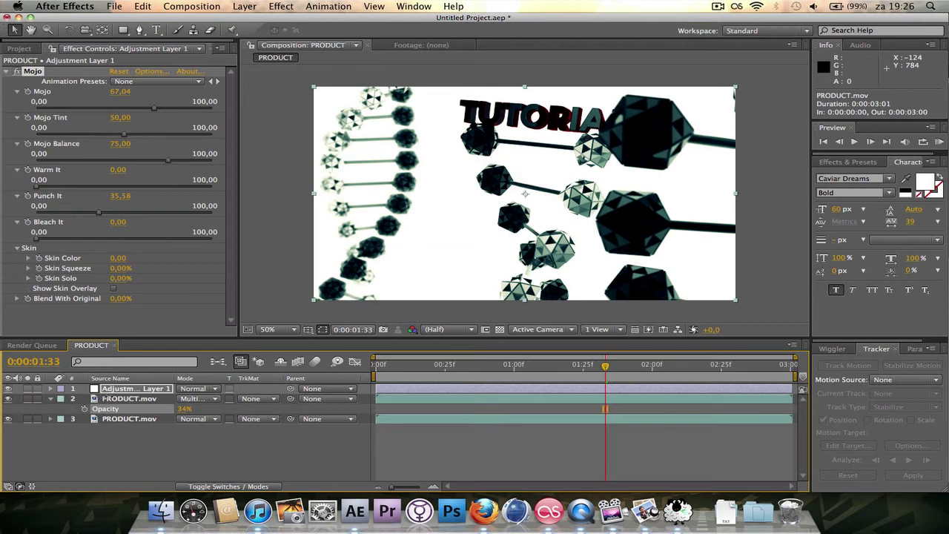
{"action": "left_click", "coordinate": [104, 399]}
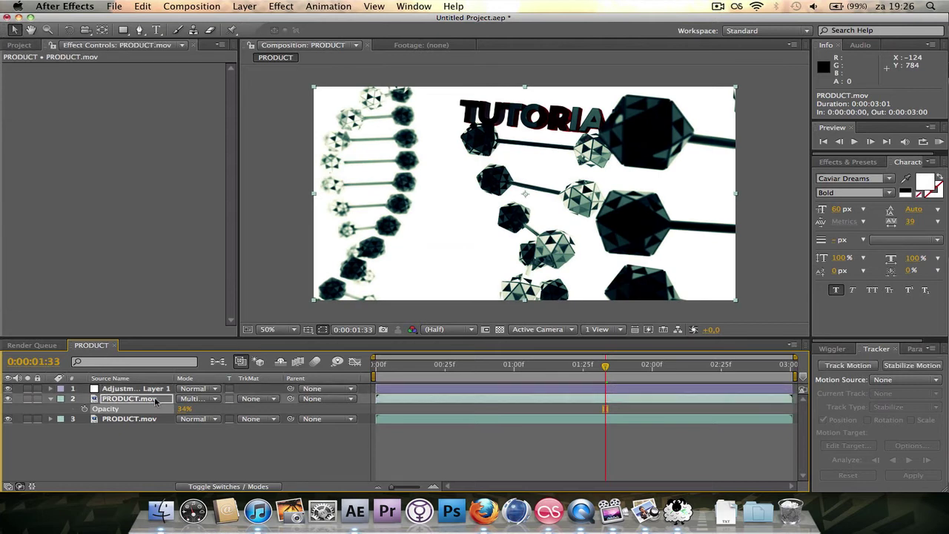
{"action": "left_click", "coordinate": [155, 401]}
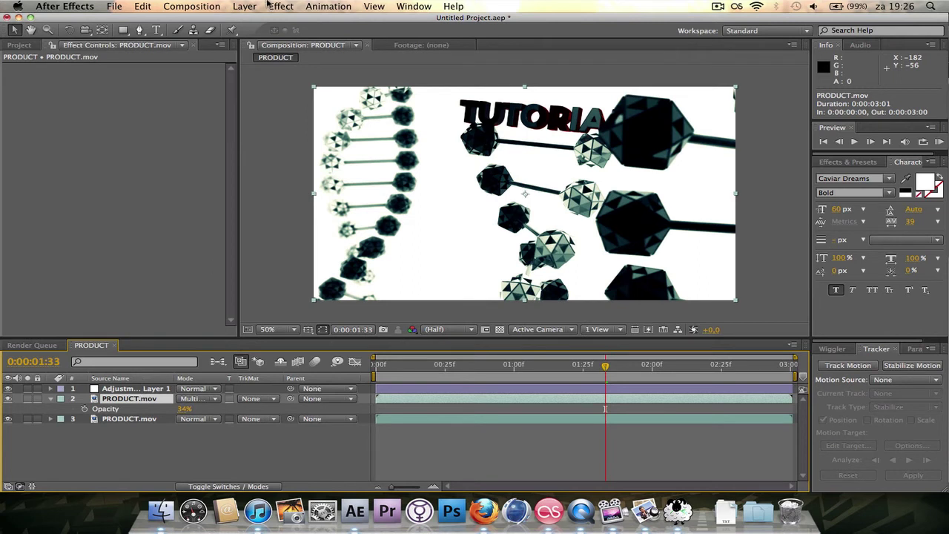
Apply Fast Blur at 17 blurriness to the Multiply PRODUCT.mov copy and restore its opacity to 100%
{"action": "left_click", "coordinate": [282, 6]}
{"action": "mouse_move", "coordinate": [344, 87]}
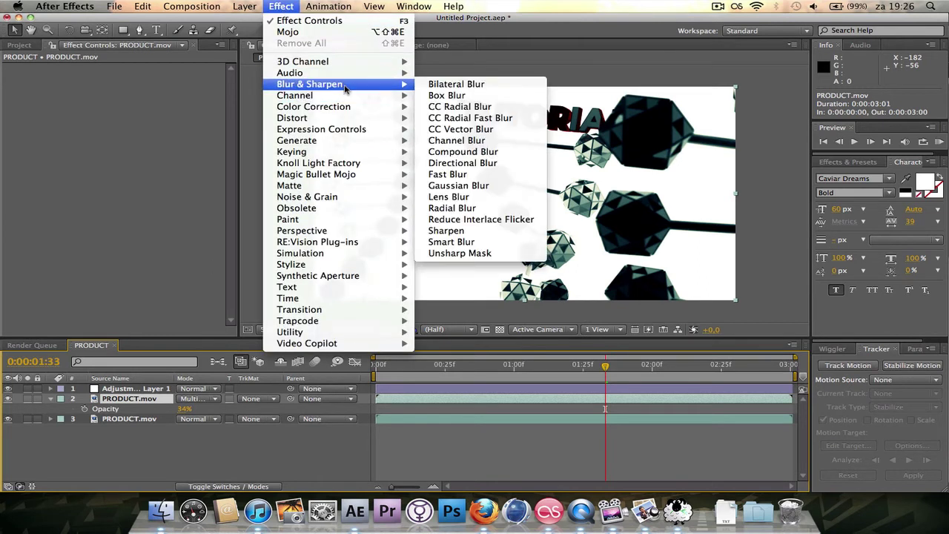
{"action": "left_click", "coordinate": [453, 174]}
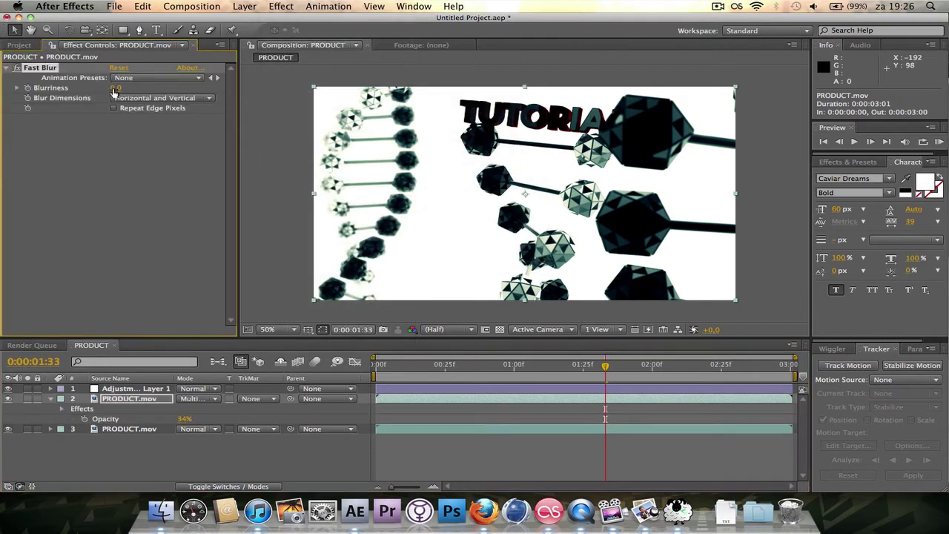
{"action": "left_click_drag", "start_coordinate": [129, 89], "coordinate": [143, 89]}
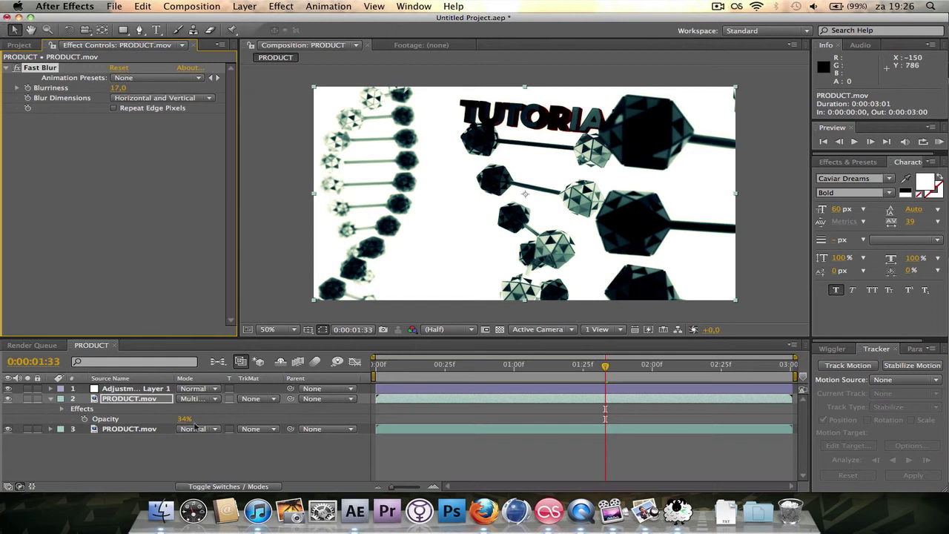
{"action": "left_click_drag", "start_coordinate": [179, 422], "coordinate": [223, 422]}
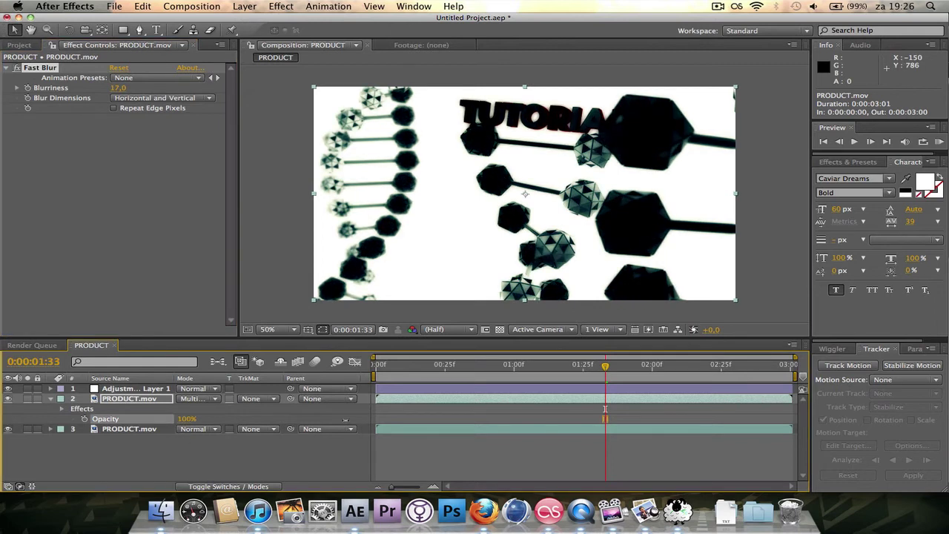
View the composition at 100% with TUTORIAL in frame, and set the blurred layer to Screen
{"action": "key", "text": "slash"}
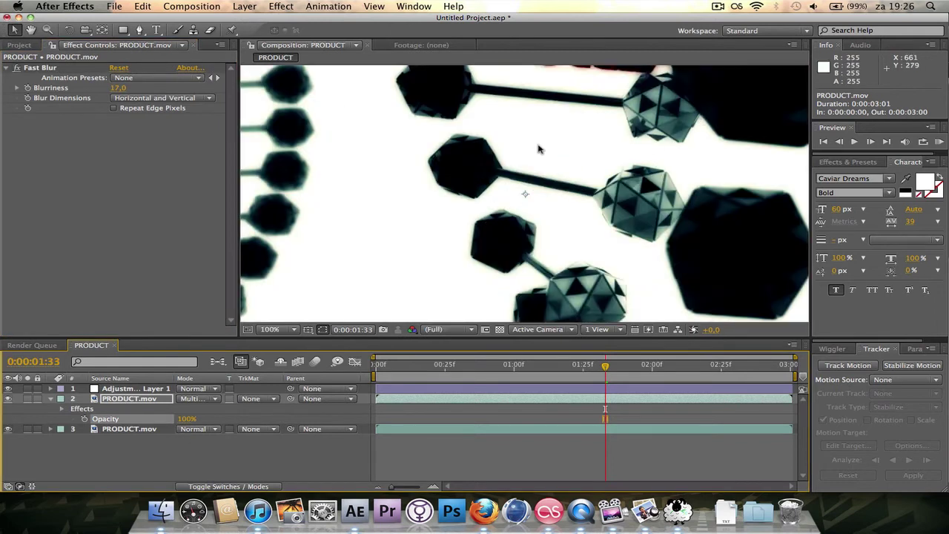
{"action": "left_click_drag", "start_coordinate": [519, 150], "coordinate": [485, 276]}
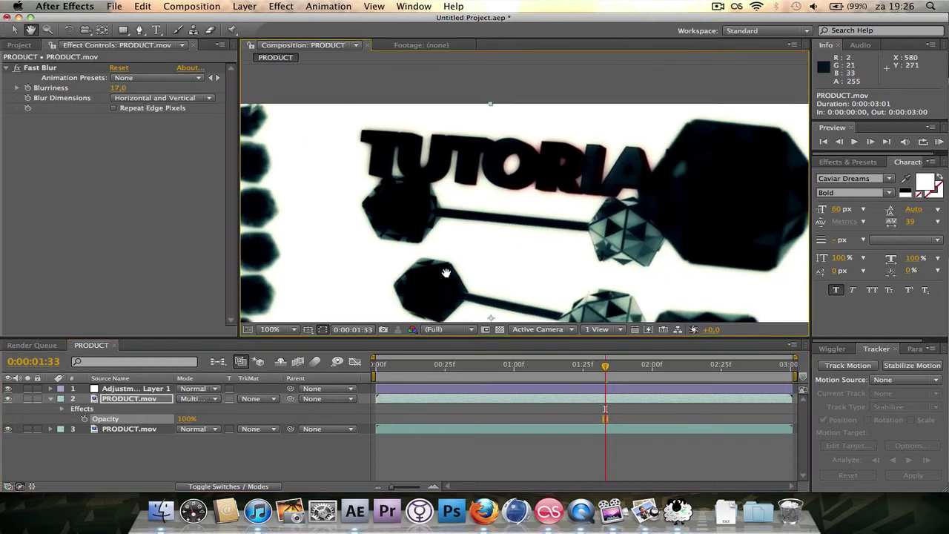
{"action": "key", "text": "v"}
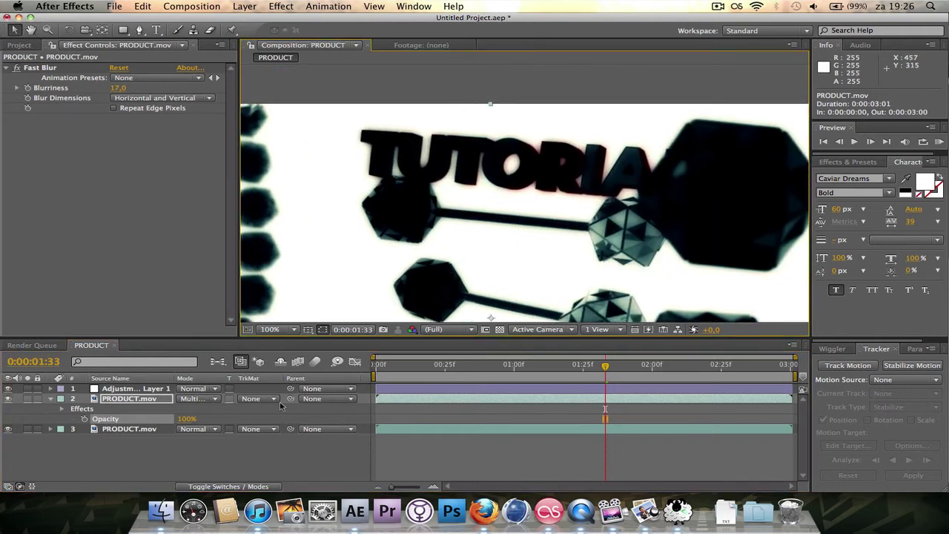
{"action": "left_click", "coordinate": [211, 400]}
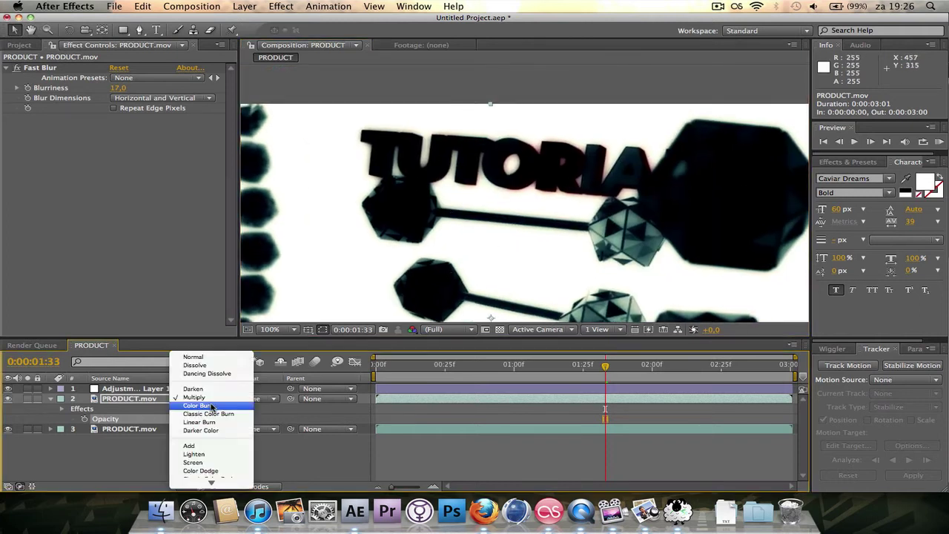
{"action": "left_click", "coordinate": [211, 465]}
{"action": "scroll", "coordinate": [483, 234], "scroll_direction": "down", "scroll_amount": 1}
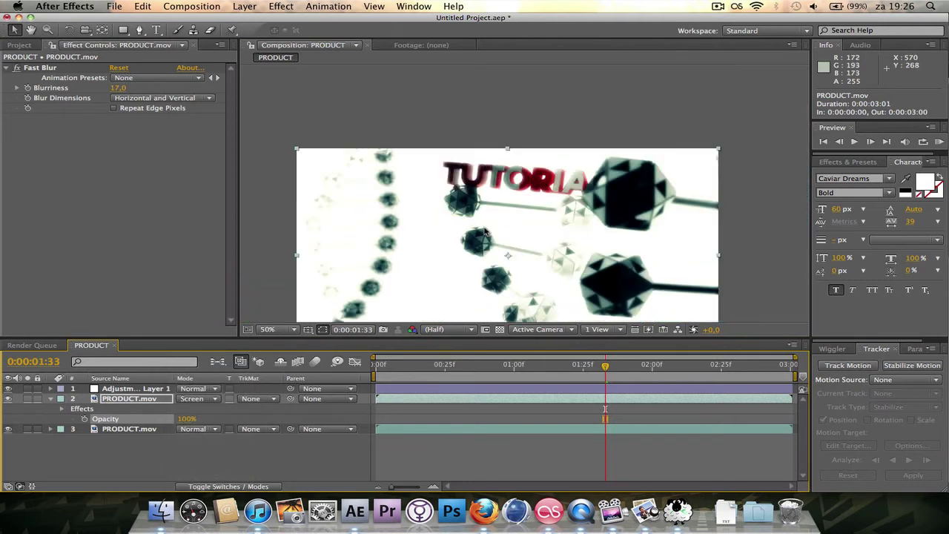
{"action": "scroll", "coordinate": [482, 233], "scroll_direction": "up", "scroll_amount": 1}
Lower the blurred Screen layer's opacity to 42%
{"action": "key", "text": "h"}
{"action": "left_click_drag", "start_coordinate": [483, 234], "coordinate": [536, 148]}
{"action": "scroll", "coordinate": [532, 157], "scroll_direction": "down", "scroll_amount": 1}
{"action": "key", "text": "v"}
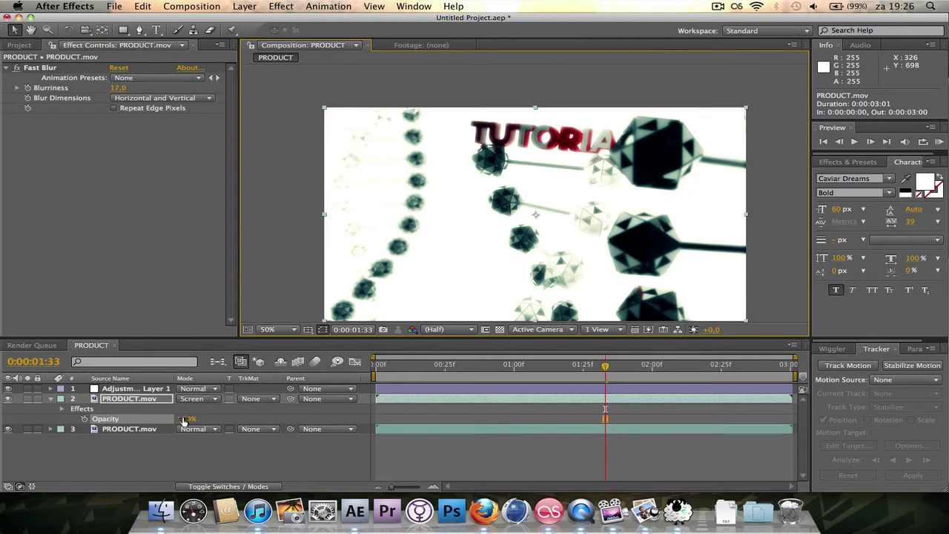
{"action": "left_click_drag", "start_coordinate": [184, 419], "coordinate": [149, 418]}
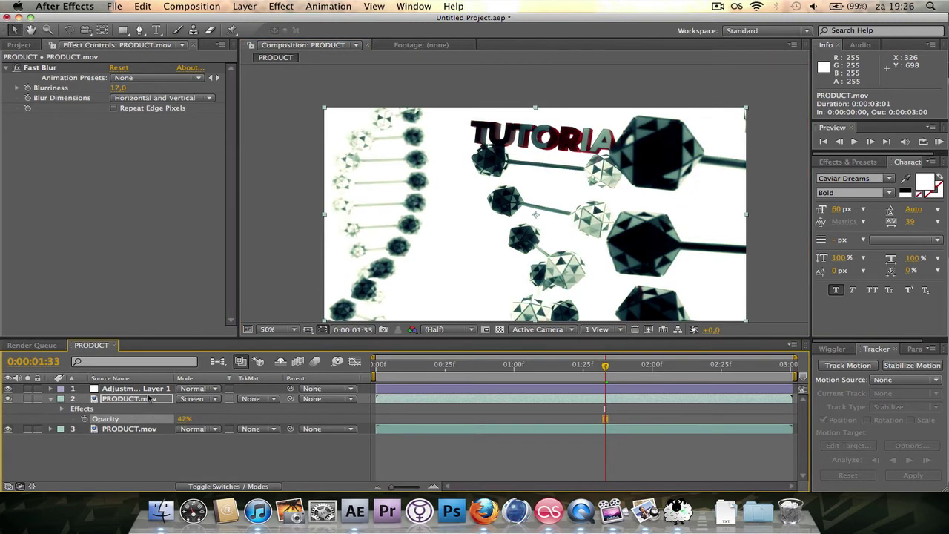
{"action": "left_click", "coordinate": [148, 391]}
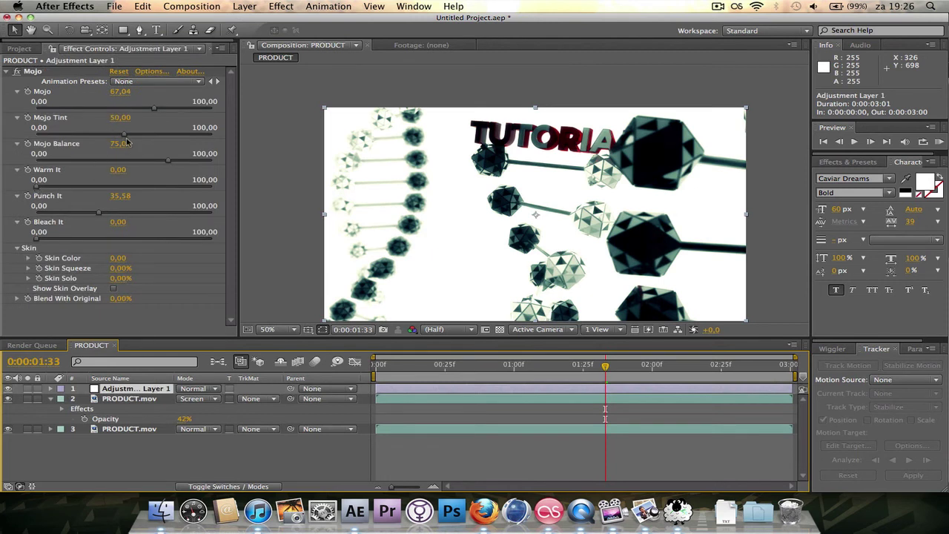
Raise Mojo Tint to 73,03, recentre the frame, and collapse layer 2's properties
{"action": "left_click_drag", "start_coordinate": [124, 136], "coordinate": [165, 136]}
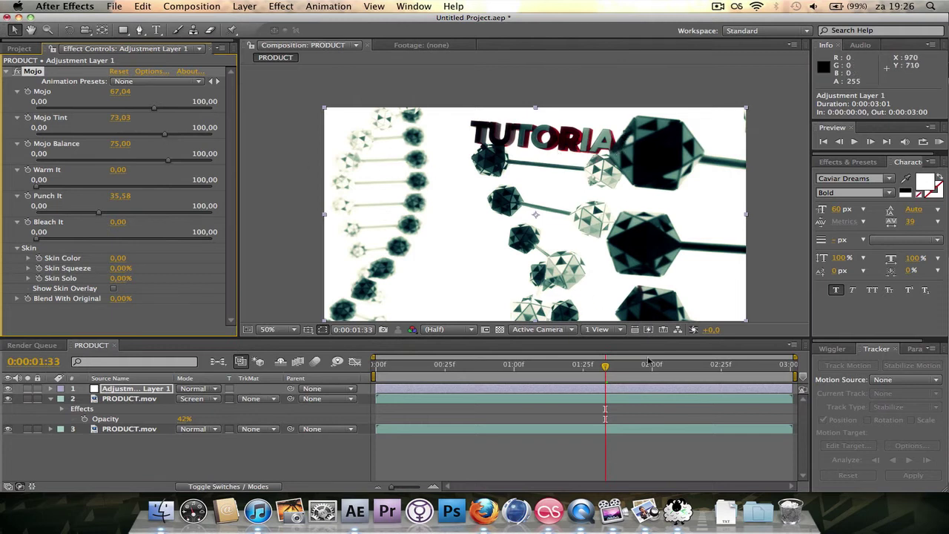
{"action": "key", "text": "h"}
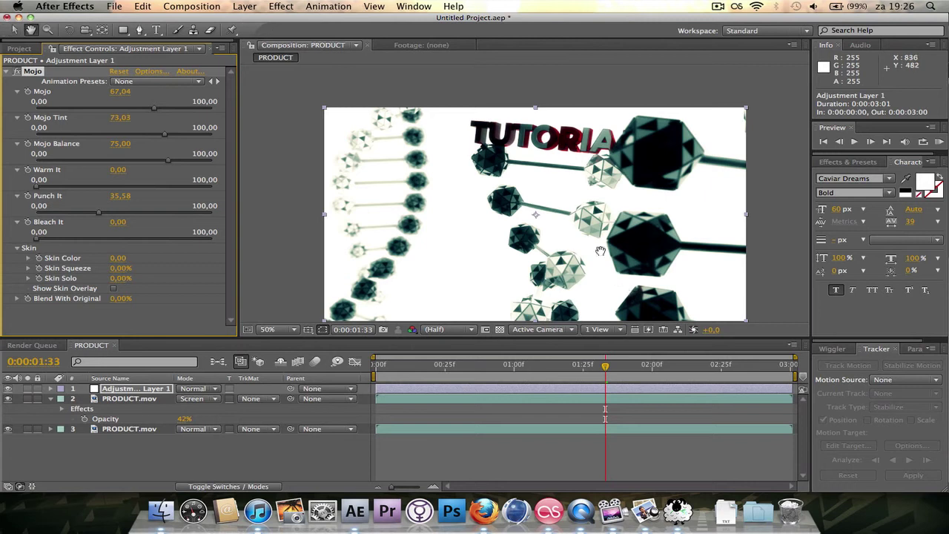
{"action": "left_click_drag", "start_coordinate": [600, 244], "coordinate": [586, 226]}
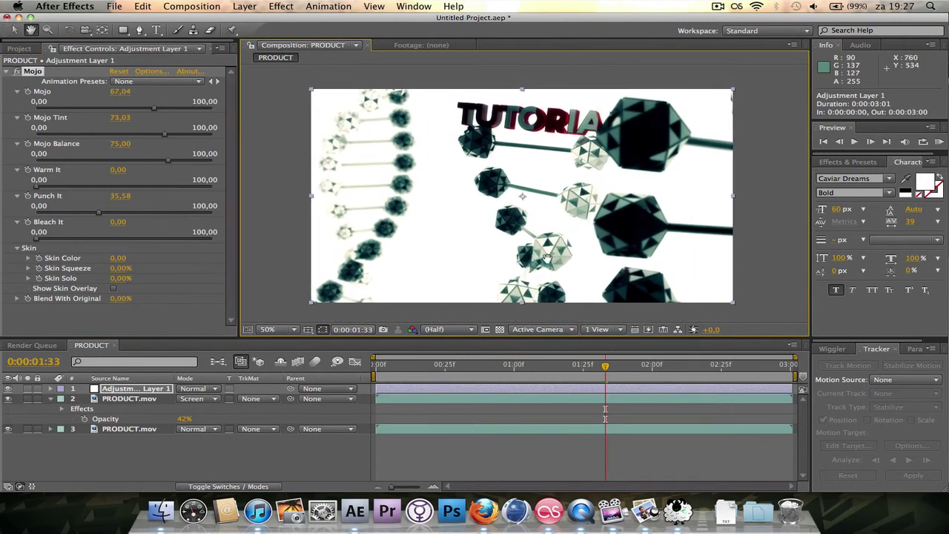
{"action": "key", "text": "v"}
{"action": "left_click", "coordinate": [292, 268]}
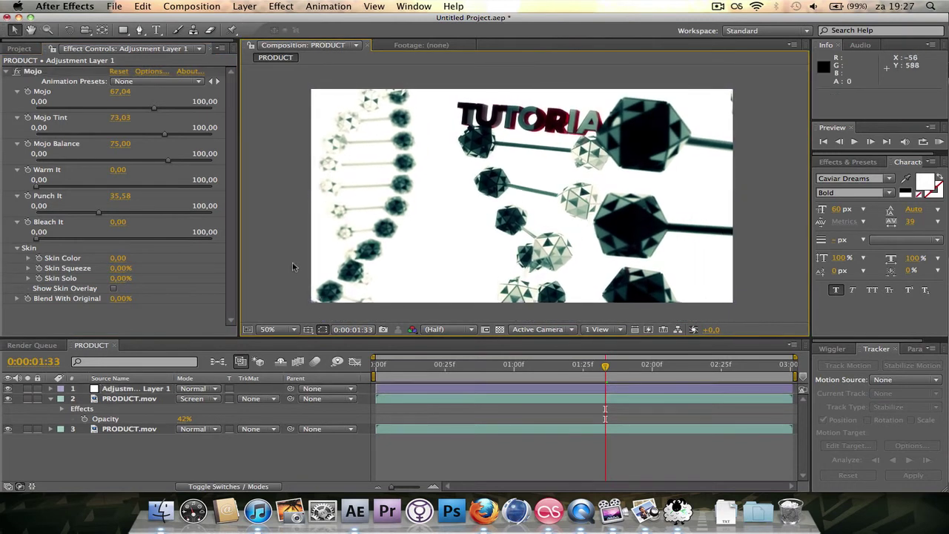
{"action": "left_click", "coordinate": [51, 399]}
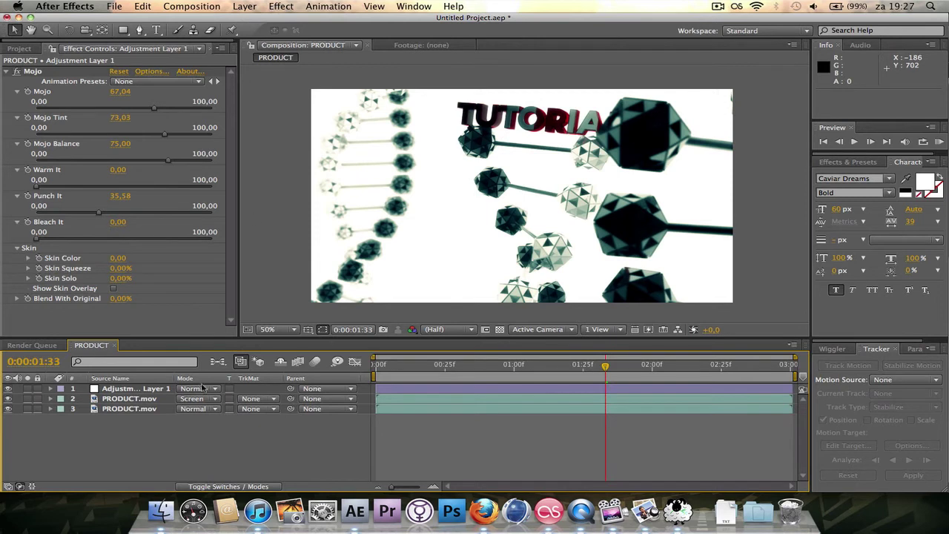
Apply RSMB Pro motion blur (Blur Amt 0,50) to Adjustment Layer 1 and return to frame 00:40
{"action": "left_click", "coordinate": [166, 391]}
{"action": "left_click", "coordinate": [280, 6]}
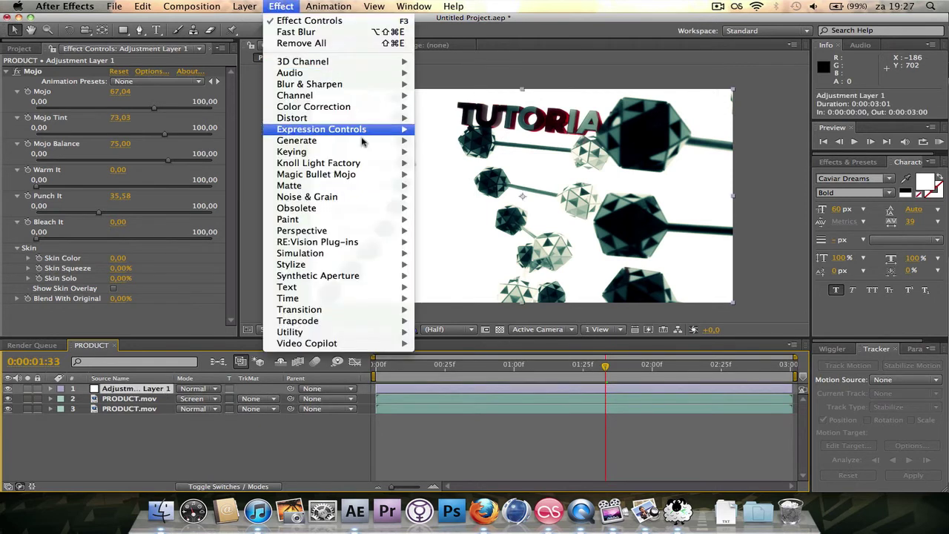
{"action": "mouse_move", "coordinate": [363, 242]}
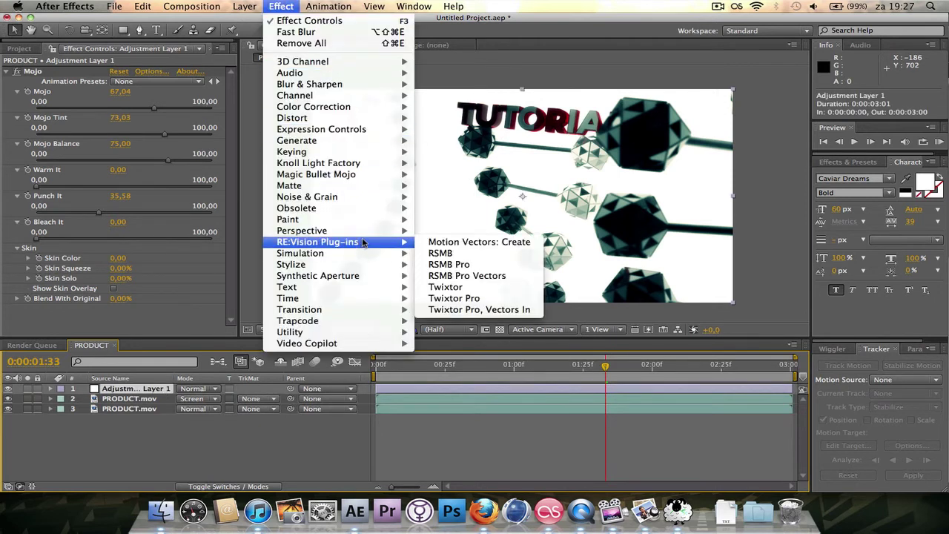
{"action": "left_click", "coordinate": [454, 267]}
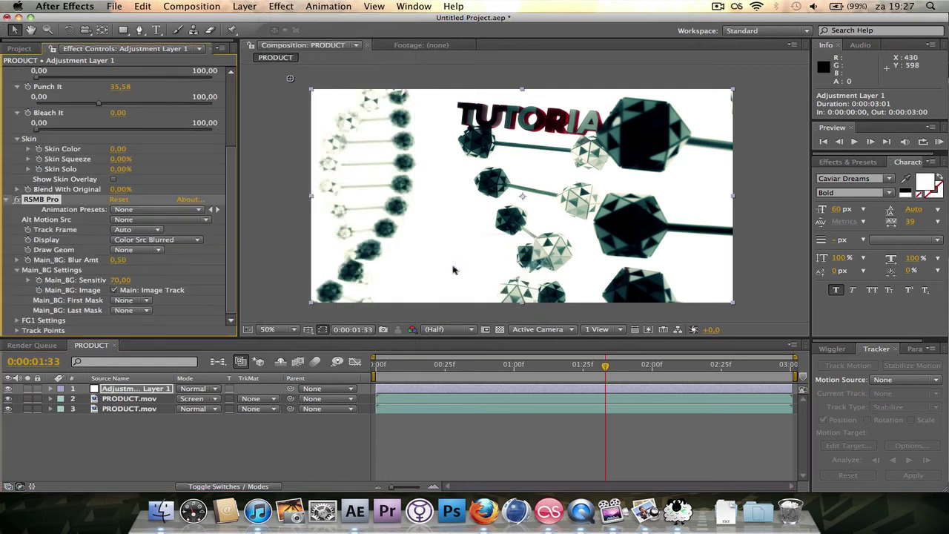
{"action": "left_click_drag", "start_coordinate": [606, 367], "coordinate": [487, 367]}
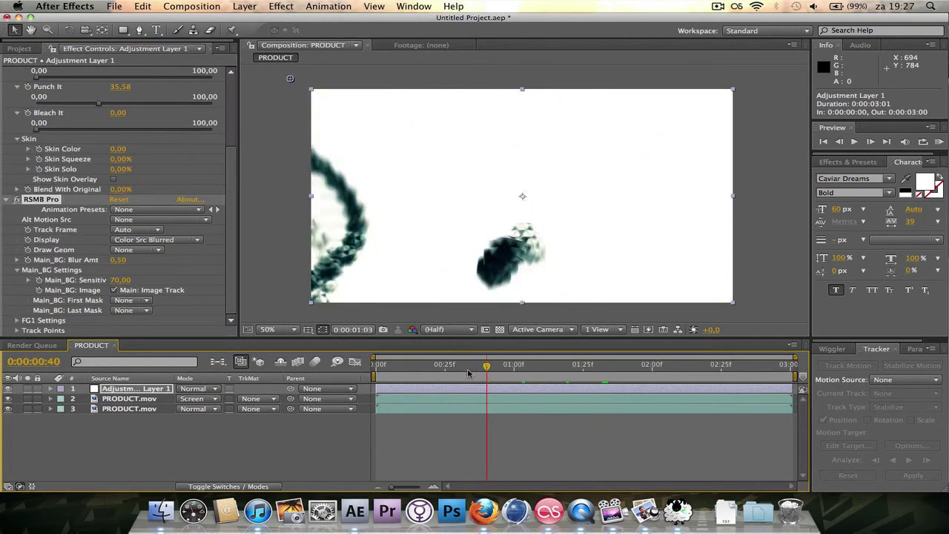
Run a RAM preview of the graded, blurred helix, stop it, and deselect all layers
{"action": "right_click", "coordinate": [762, 231]}
{"action": "mouse_move", "coordinate": [771, 272]}
{"action": "left_click", "coordinate": [713, 277]}
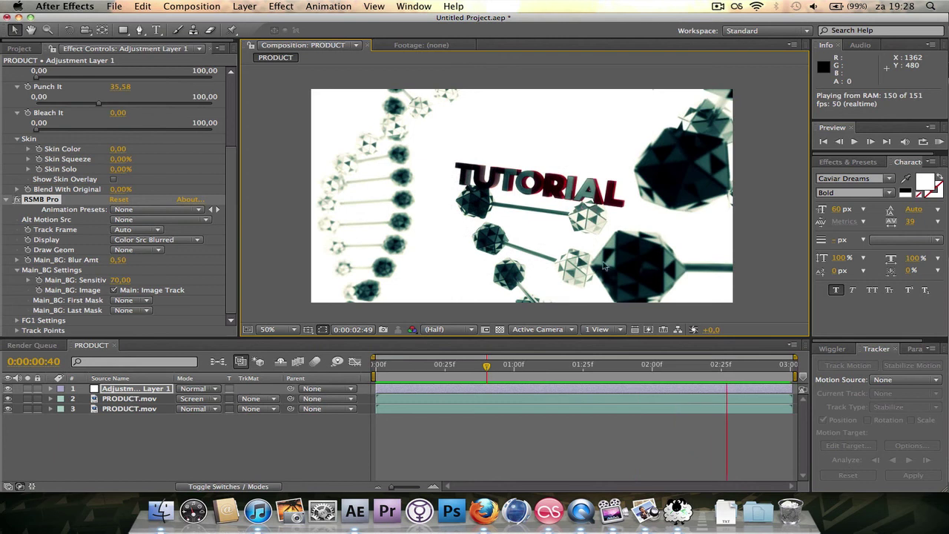
{"action": "left_click", "coordinate": [8, 393]}
{"action": "left_click", "coordinate": [470, 440]}
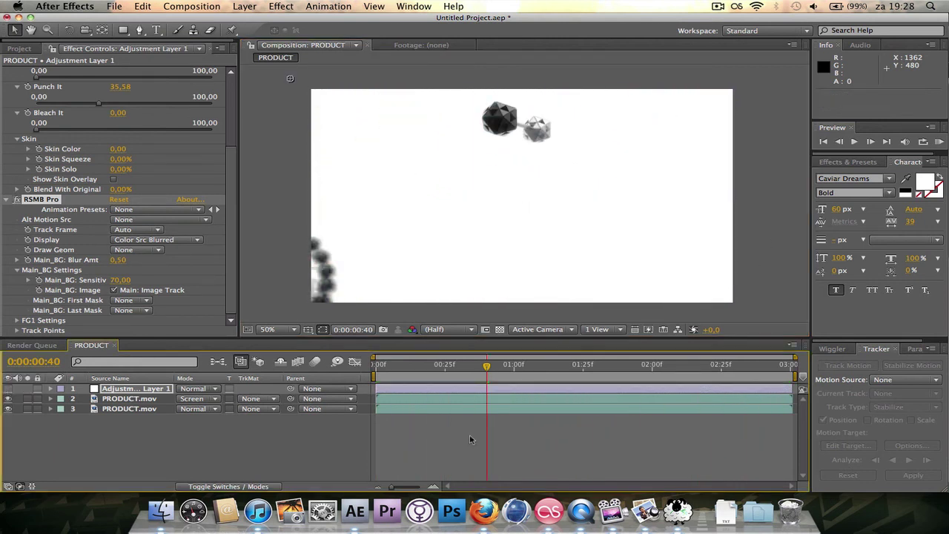
At frame 01:22, add a new adjustment layer to the composition
{"action": "left_click_drag", "start_coordinate": [491, 368], "coordinate": [575, 367]}
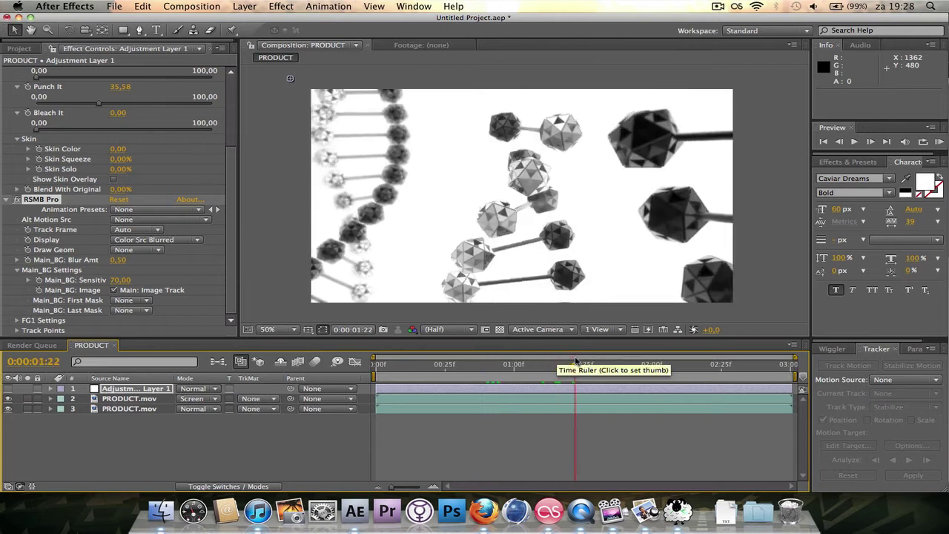
{"action": "left_click", "coordinate": [245, 6]}
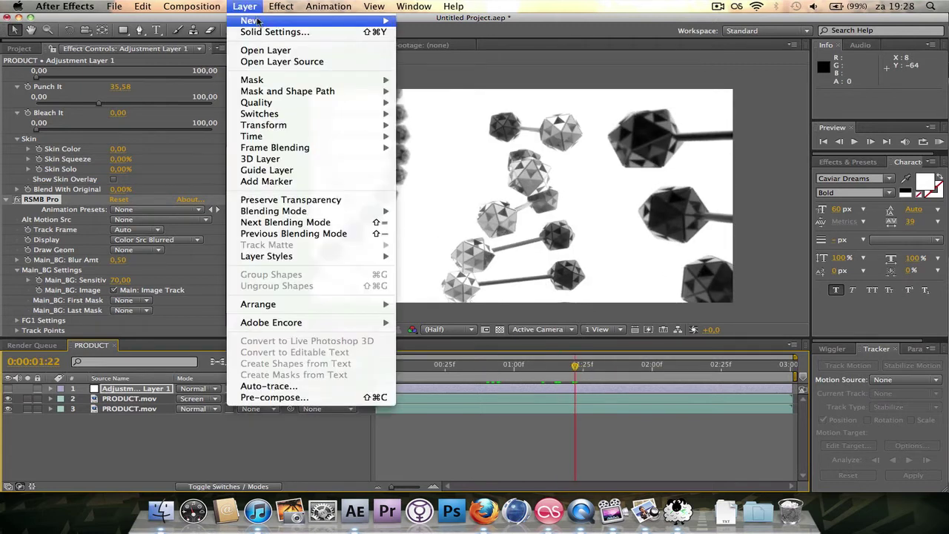
{"action": "mouse_move", "coordinate": [296, 20]}
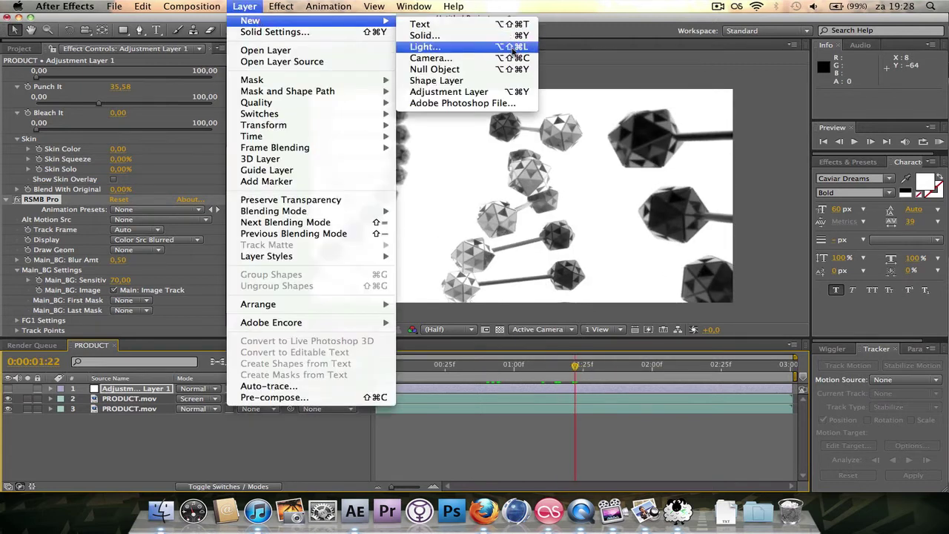
{"action": "left_click", "coordinate": [483, 95]}
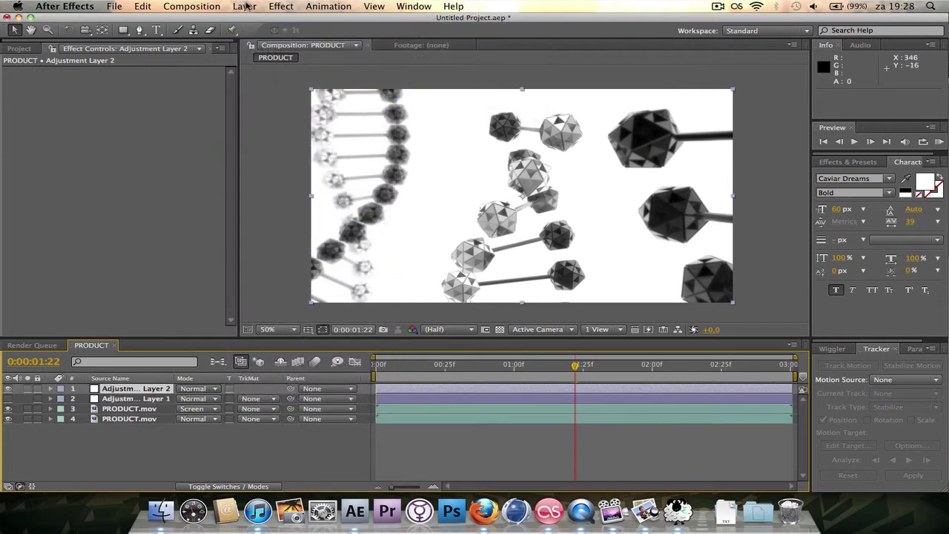
Apply Curves to the new adjustment layer and bend it into an S-shaped contrast curve
{"action": "left_click", "coordinate": [292, 8]}
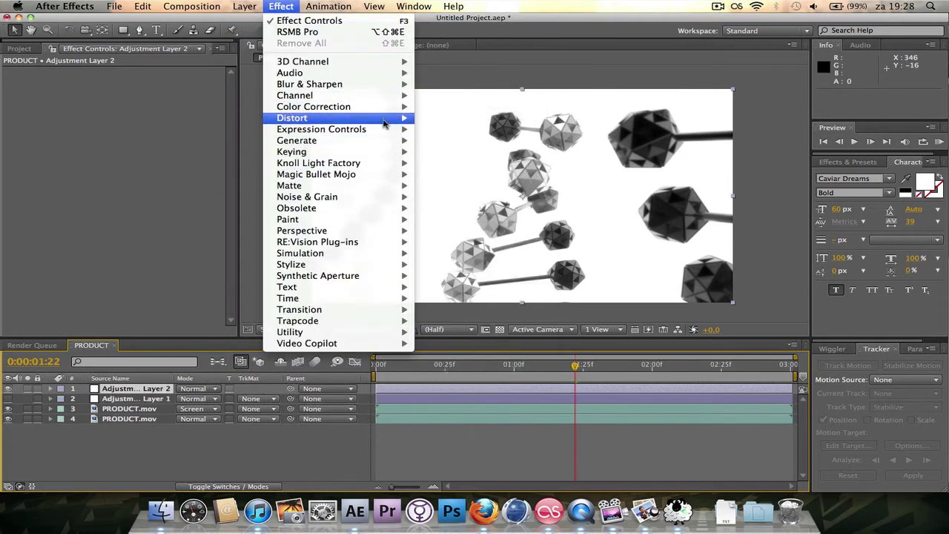
{"action": "mouse_move", "coordinate": [380, 118]}
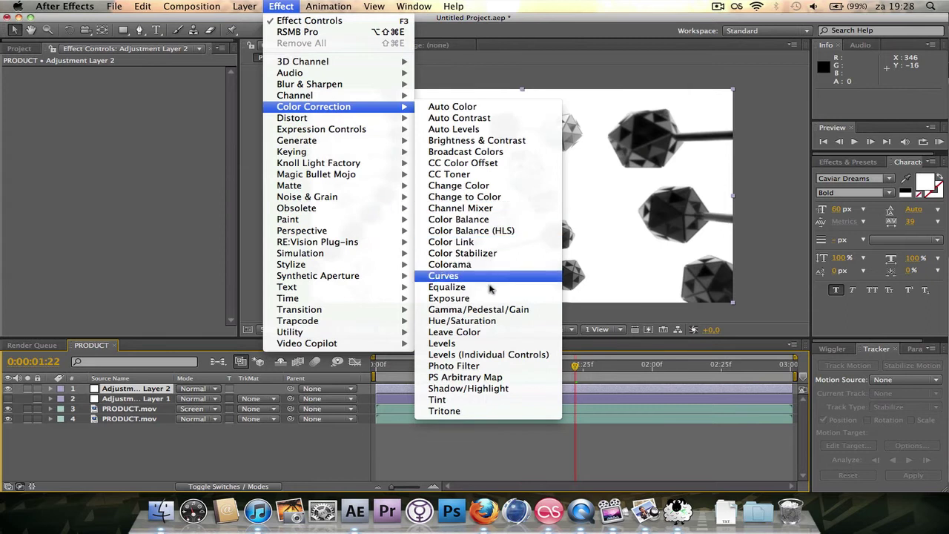
{"action": "left_click", "coordinate": [477, 276]}
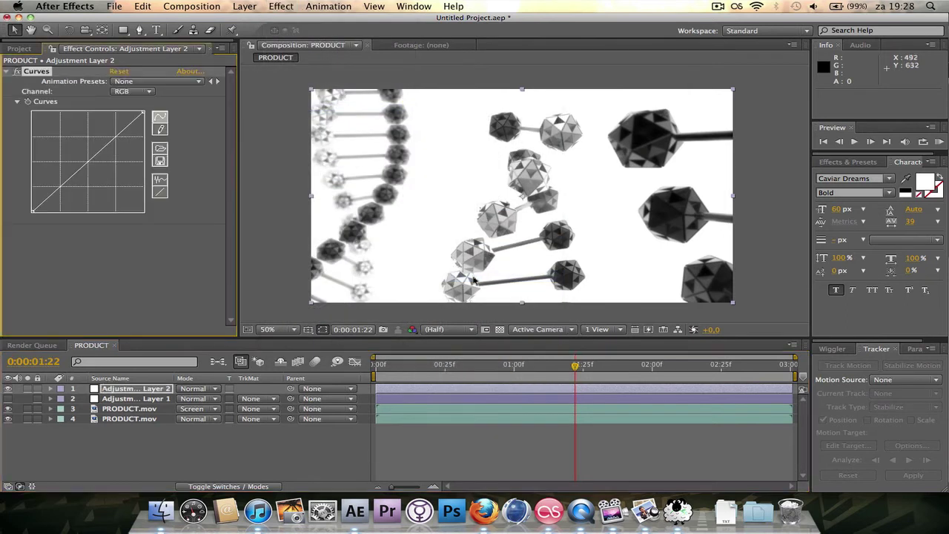
{"action": "left_click_drag", "start_coordinate": [115, 140], "coordinate": [109, 134]}
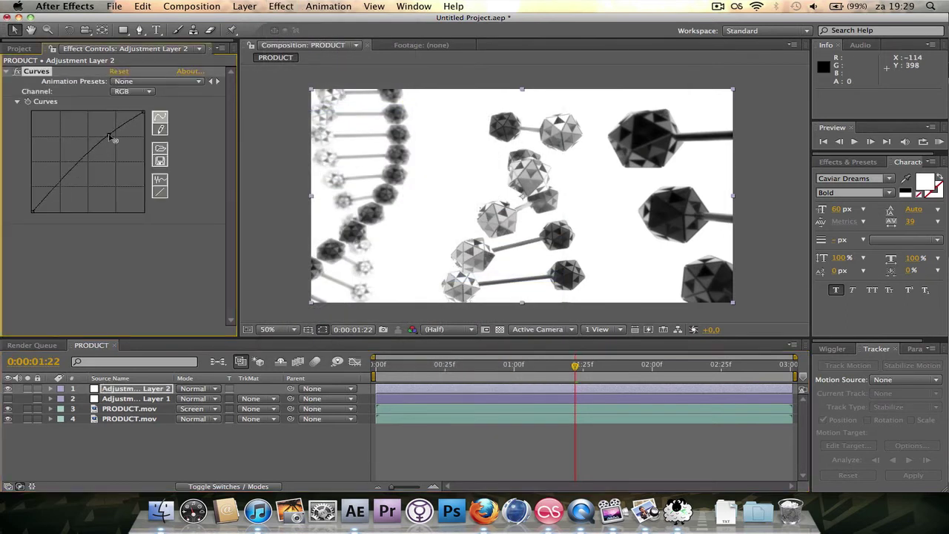
{"action": "left_click_drag", "start_coordinate": [61, 177], "coordinate": [64, 191]}
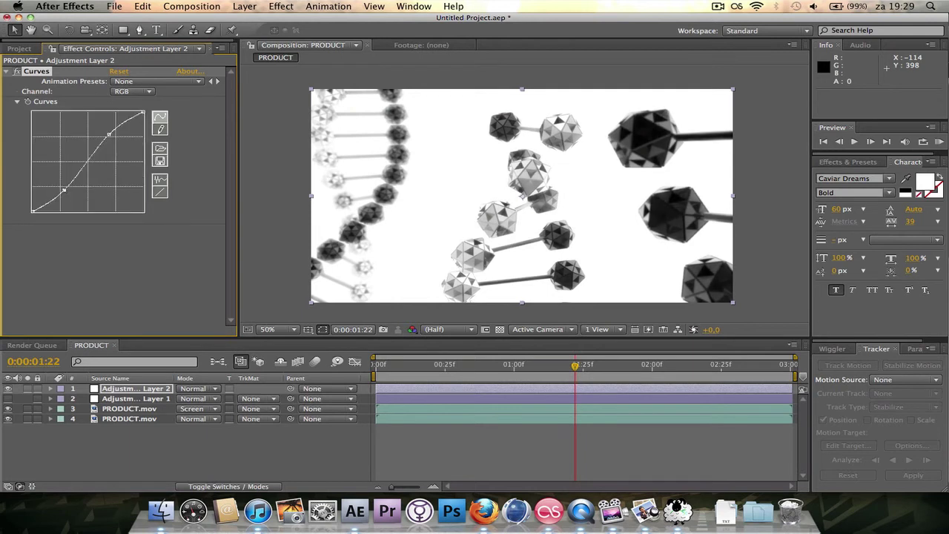
Add Color Balance to Adjustment Layer 2 with Midtone Blue Balance raised to 39,0
{"action": "left_click", "coordinate": [281, 6]}
{"action": "mouse_move", "coordinate": [310, 106]}
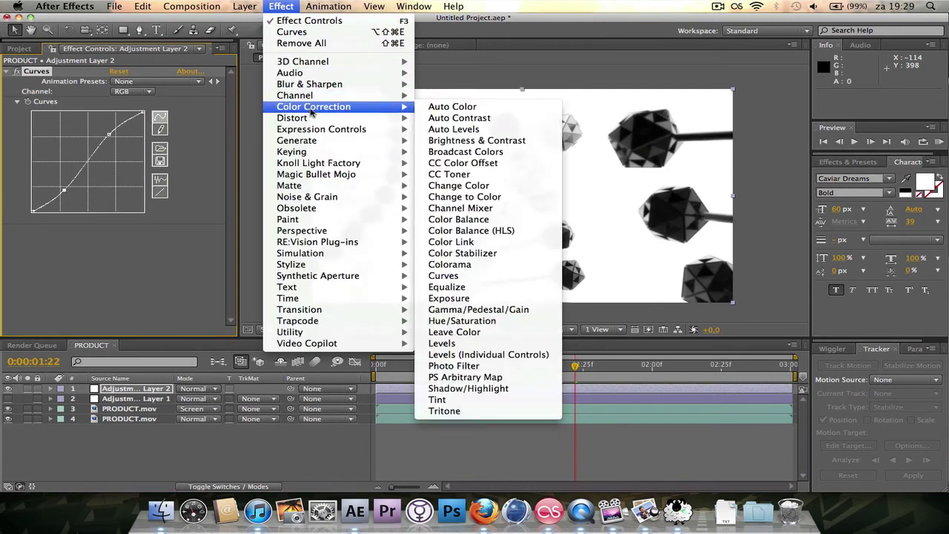
{"action": "left_click", "coordinate": [539, 219]}
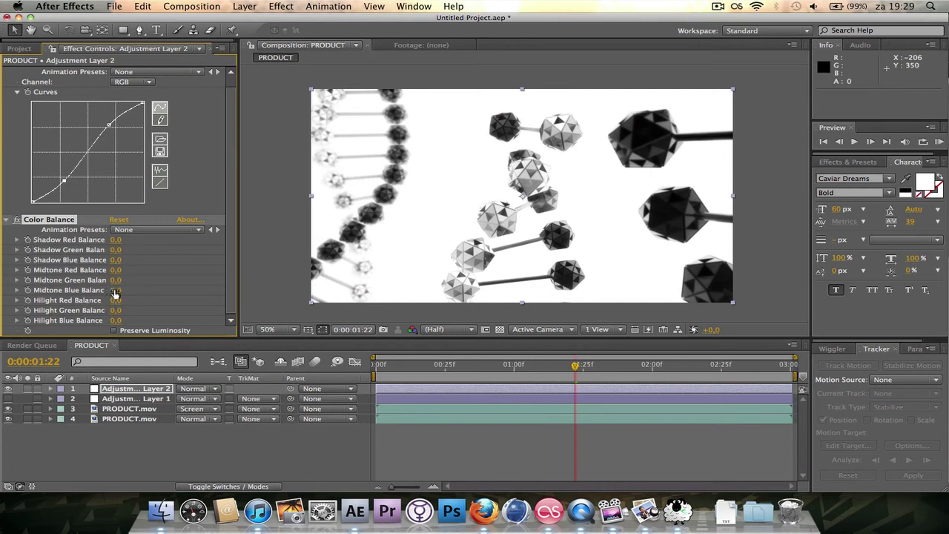
{"action": "left_click_drag", "start_coordinate": [114, 294], "coordinate": [119, 290]}
{"action": "left_click", "coordinate": [143, 409]}
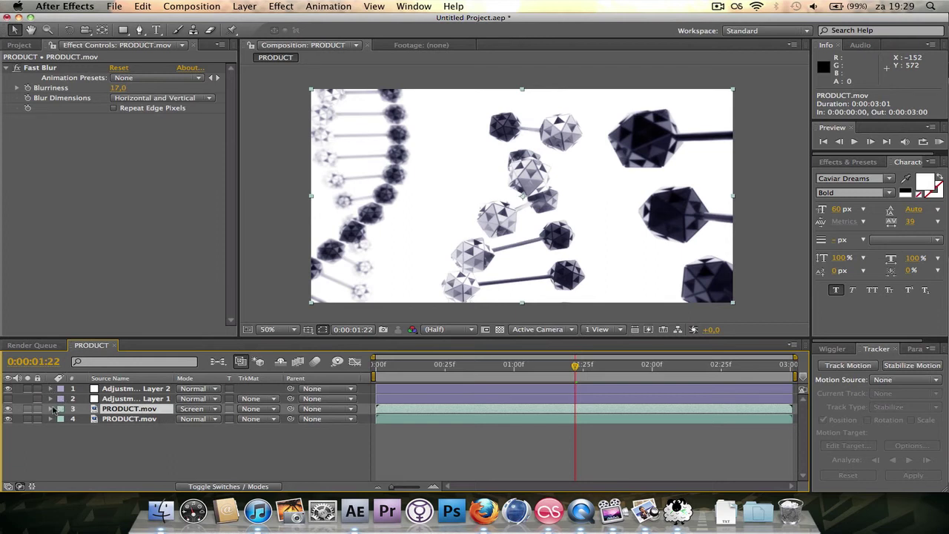
Reveal layer 3's Opacity property and raise it toward full
{"action": "left_click", "coordinate": [51, 409]}
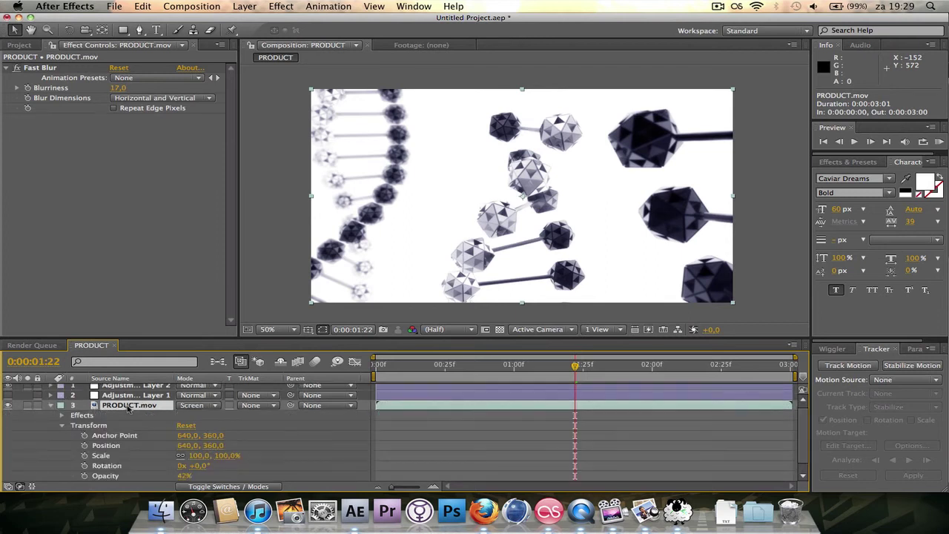
{"action": "key", "text": "t"}
{"action": "left_click_drag", "start_coordinate": [182, 419], "coordinate": [251, 422]}
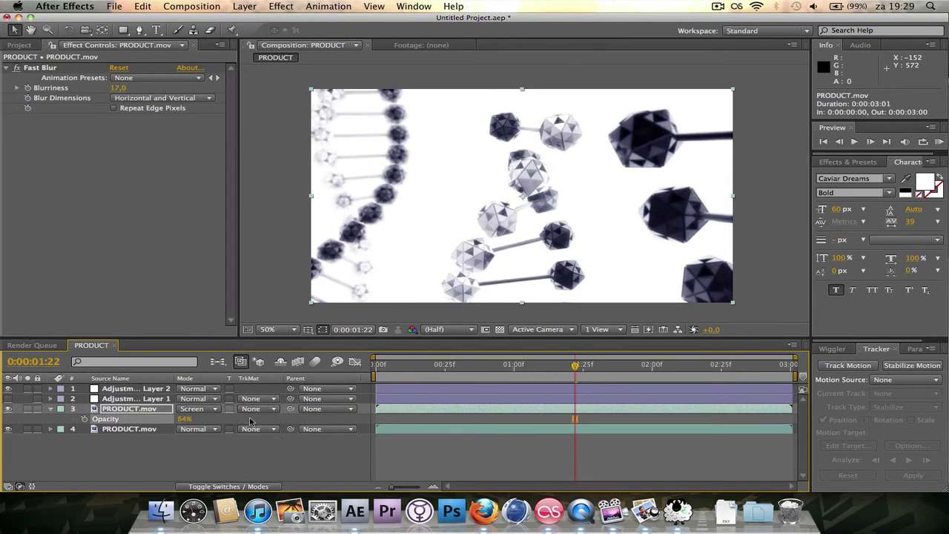
Refine the Curves S-curve, brightening highlights and deepening shadows further
{"action": "left_click", "coordinate": [141, 389]}
{"action": "left_click_drag", "start_coordinate": [109, 135], "coordinate": [104, 131]}
{"action": "left_click_drag", "start_coordinate": [64, 189], "coordinate": [68, 193]}
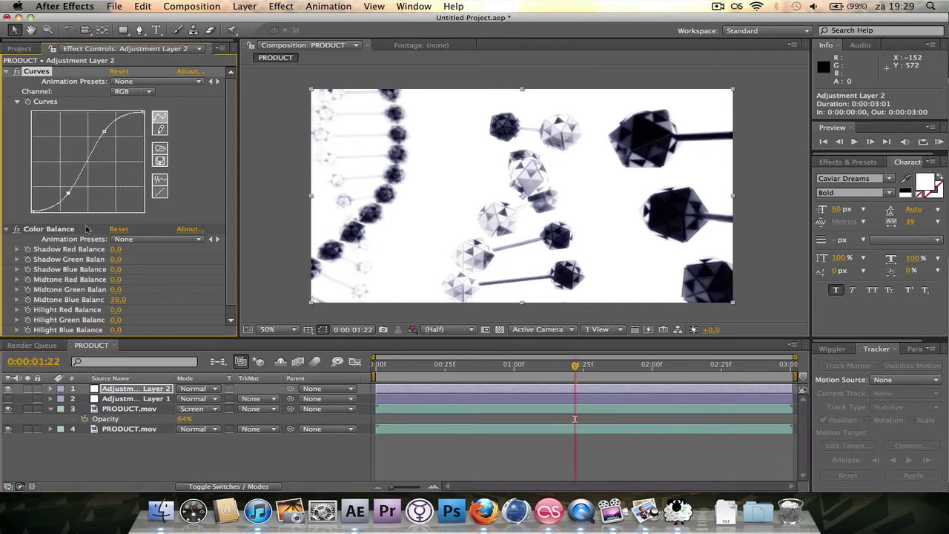
Lower the blurred PRODUCT.mov overlay's opacity to 45%, show layer names, then hide that overlay
{"action": "left_click_drag", "start_coordinate": [183, 419], "coordinate": [163, 412]}
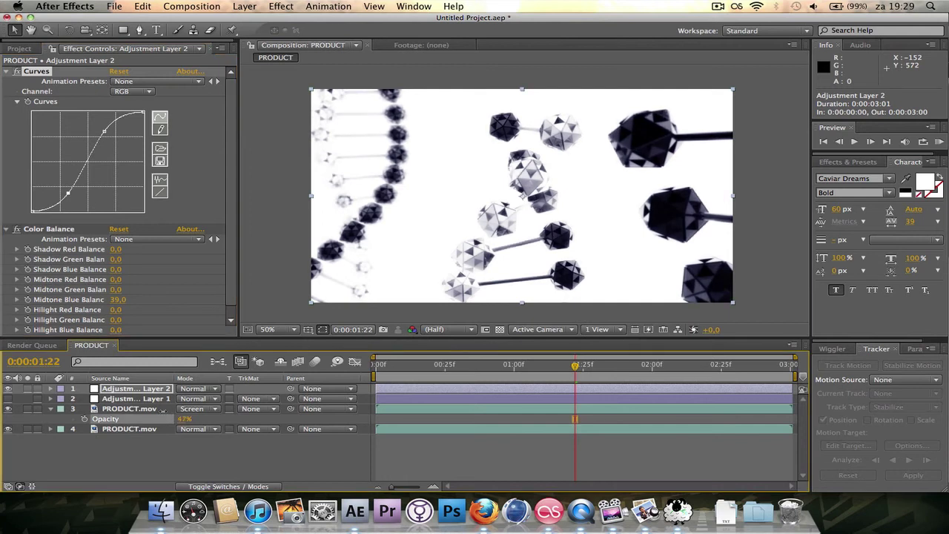
{"action": "left_click", "coordinate": [165, 412]}
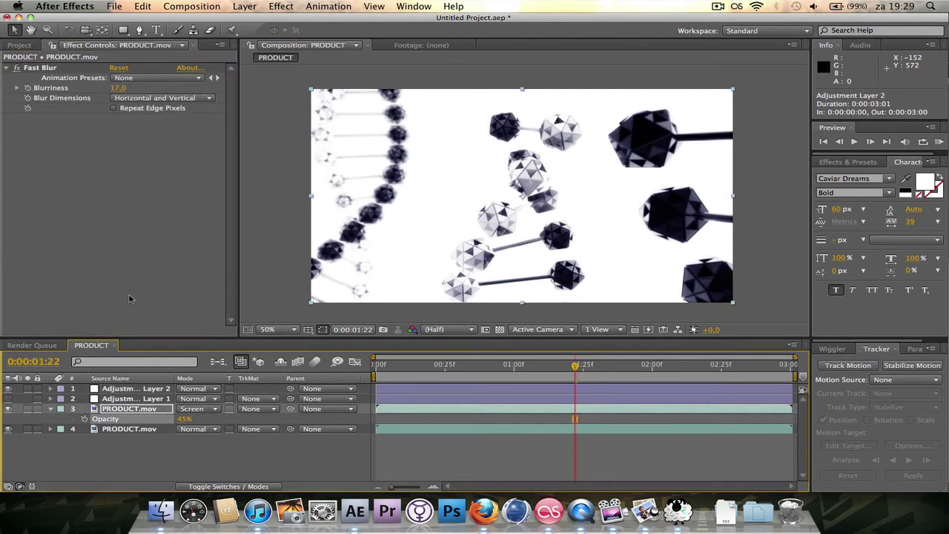
{"action": "left_click", "coordinate": [161, 380]}
{"action": "left_click", "coordinate": [164, 389]}
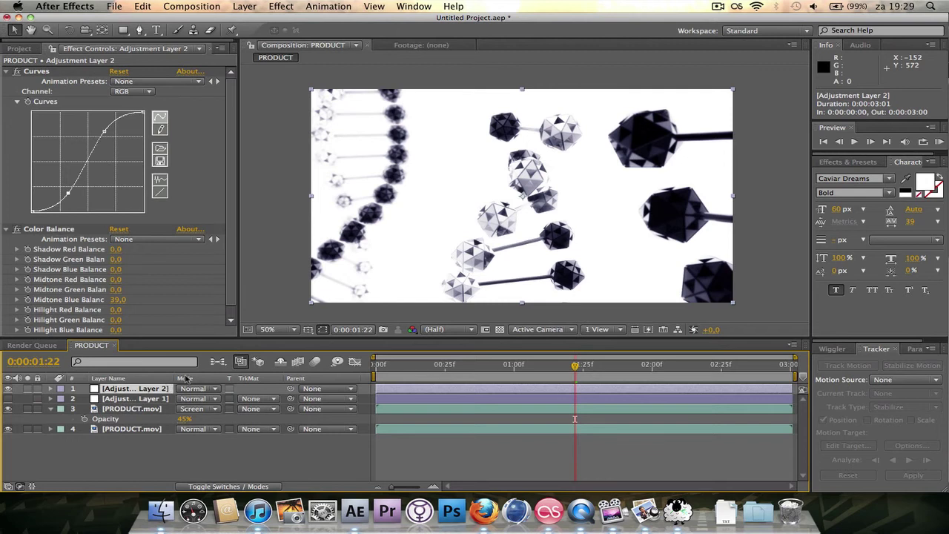
{"action": "left_click", "coordinate": [146, 412]}
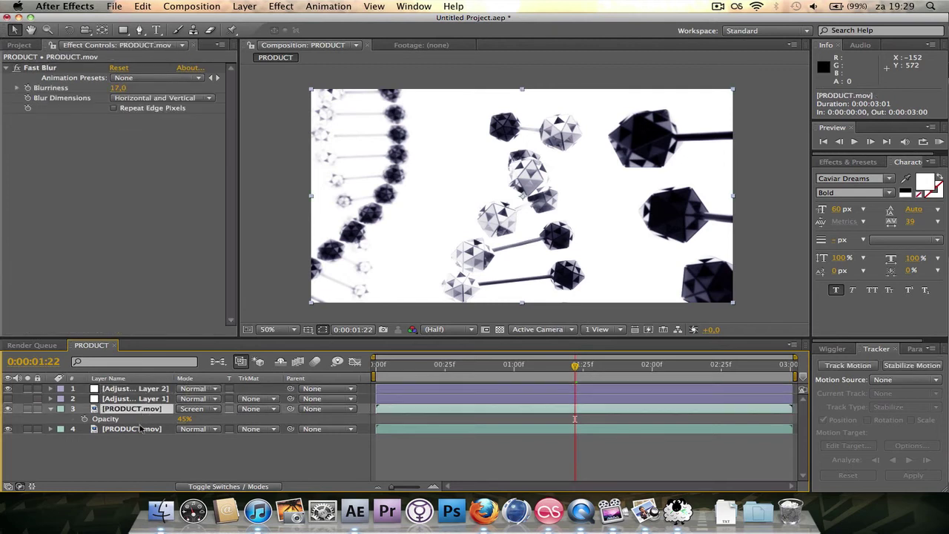
{"action": "left_click", "coordinate": [140, 430]}
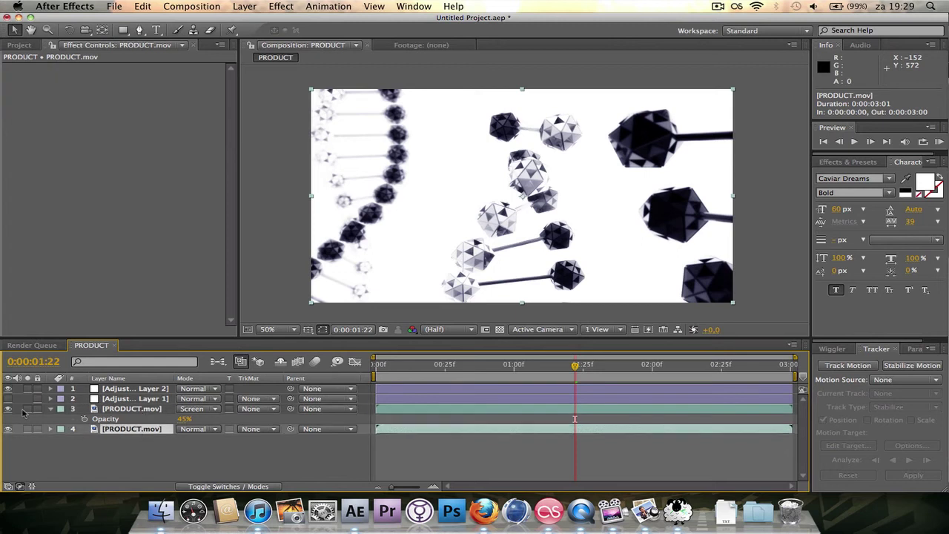
{"action": "left_click", "coordinate": [8, 409]}
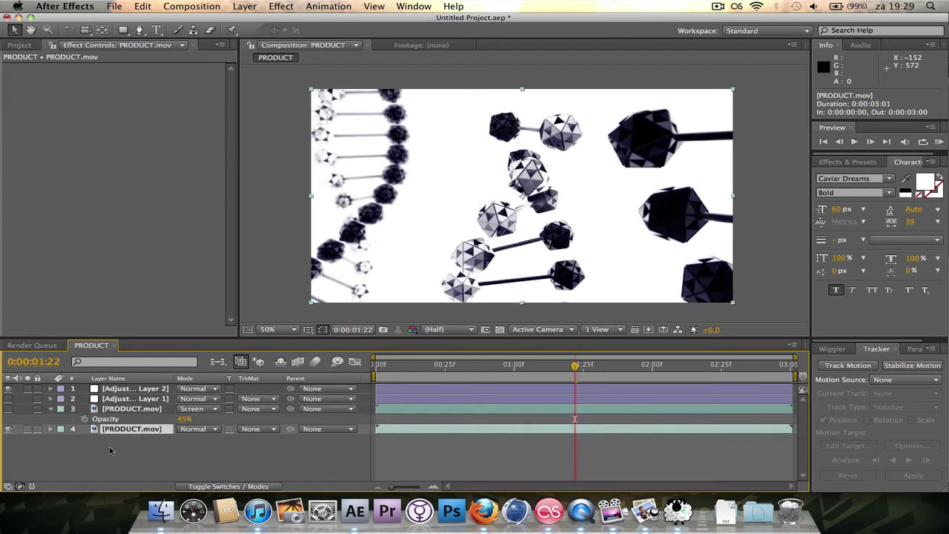
Apply Color Key to the lower PRODUCT.mov layer with white as the key colour
{"action": "left_click", "coordinate": [274, 7]}
{"action": "mouse_move", "coordinate": [322, 244]}
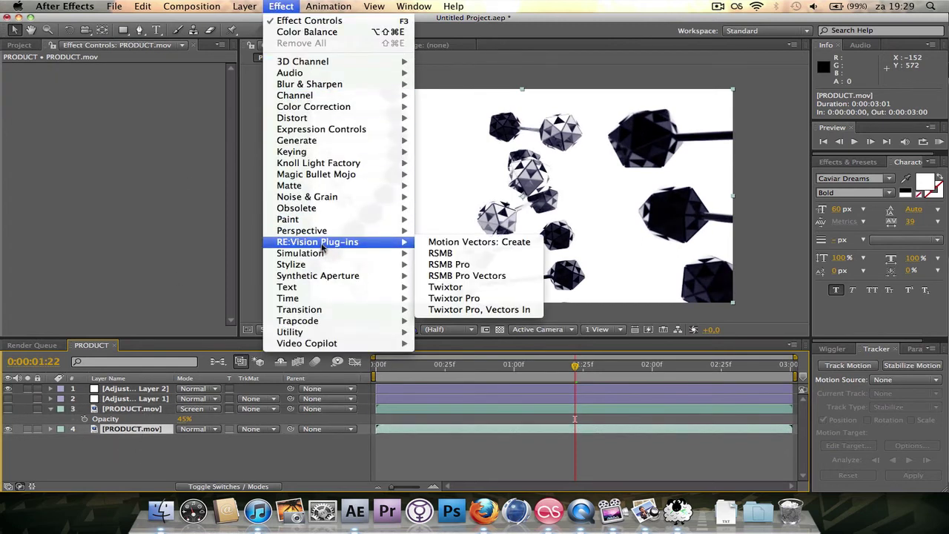
{"action": "mouse_move", "coordinate": [318, 152]}
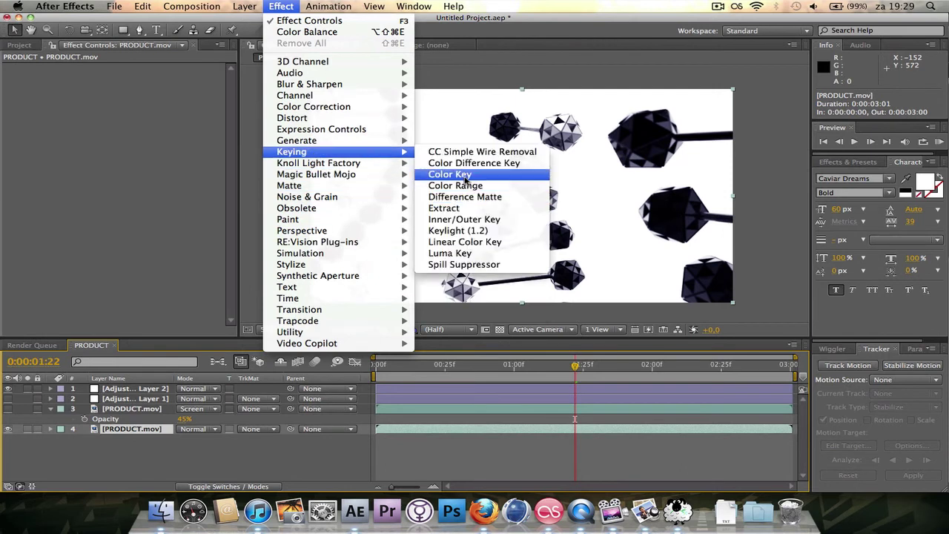
{"action": "left_click", "coordinate": [464, 176]}
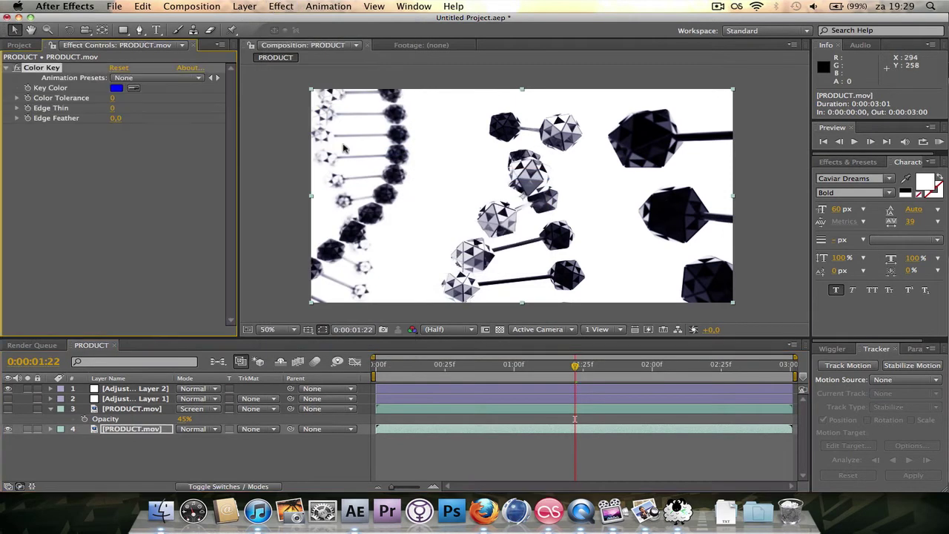
{"action": "left_click", "coordinate": [117, 89]}
{"action": "left_click", "coordinate": [13, 112]}
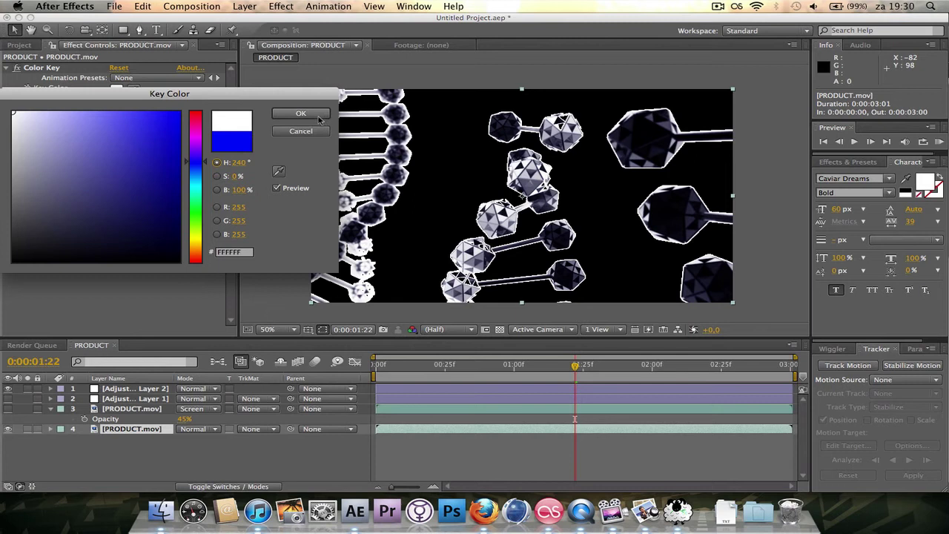
{"action": "left_click", "coordinate": [300, 113]}
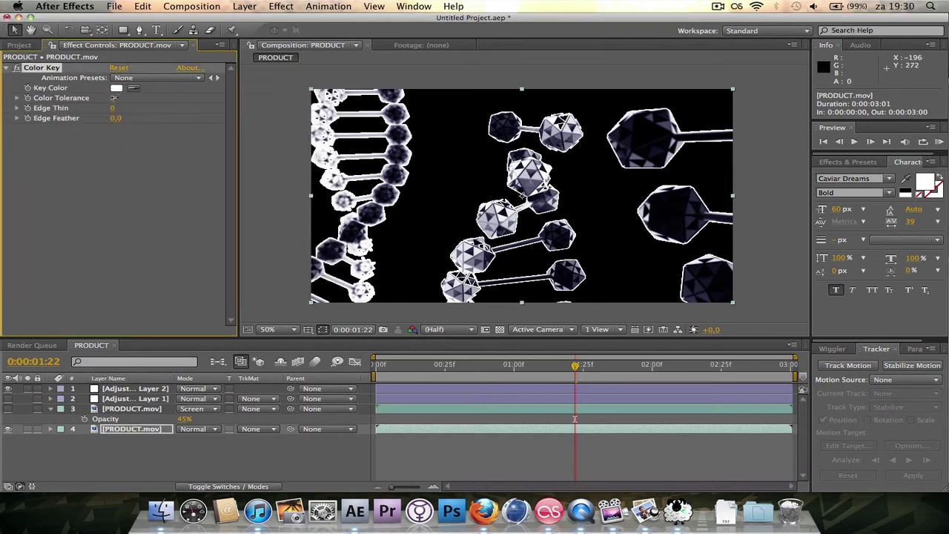
Set the Color Key tolerance to 4 and edge feather to 3, then start a new solid
{"action": "left_click_drag", "start_coordinate": [115, 97], "coordinate": [116, 97]}
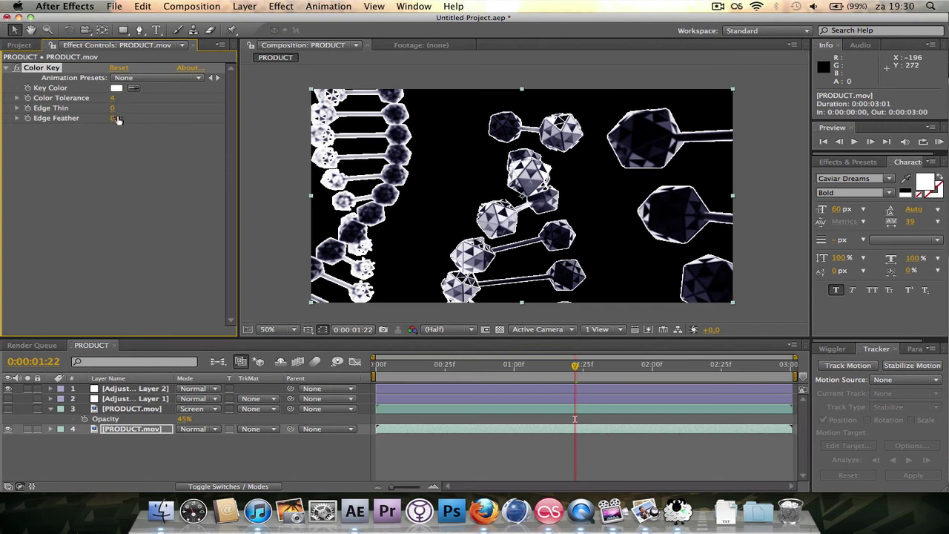
{"action": "left_click_drag", "start_coordinate": [117, 120], "coordinate": [138, 115]}
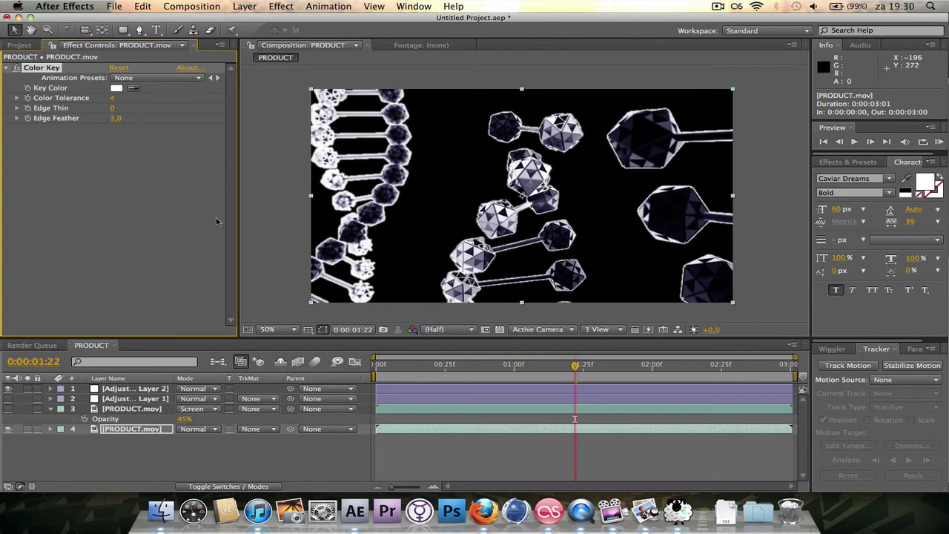
{"action": "key", "text": "super+y"}
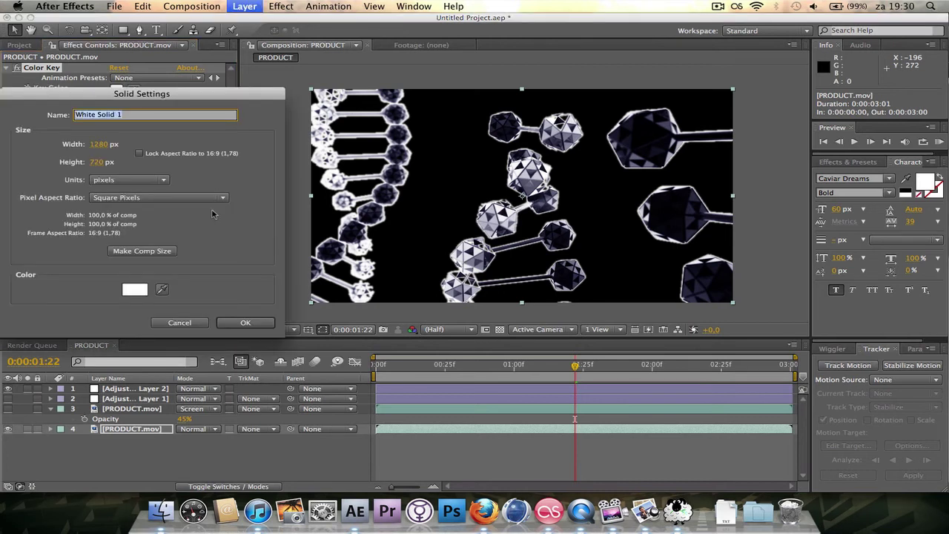
Add White Solid 1 and move it to the bottom of the layer stack
{"action": "left_click", "coordinate": [230, 323]}
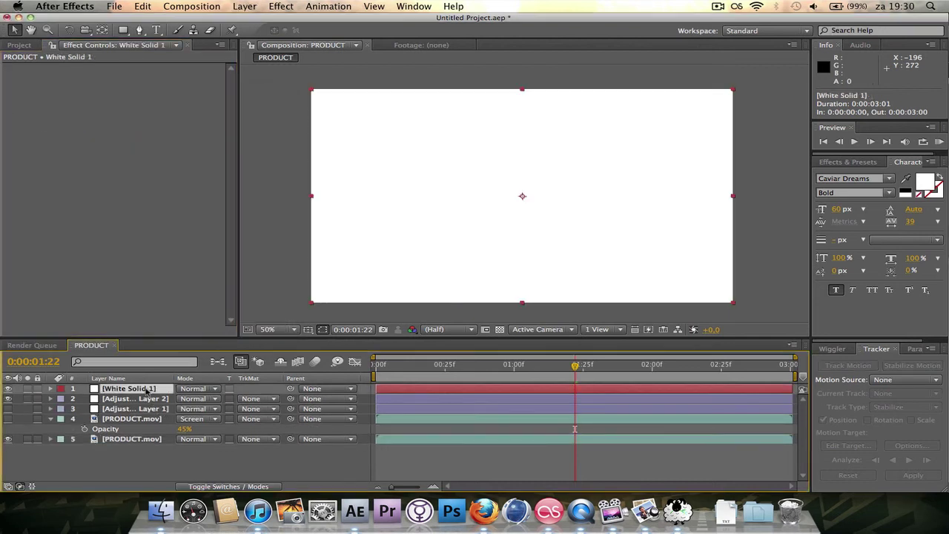
{"action": "left_click_drag", "start_coordinate": [147, 391], "coordinate": [152, 443]}
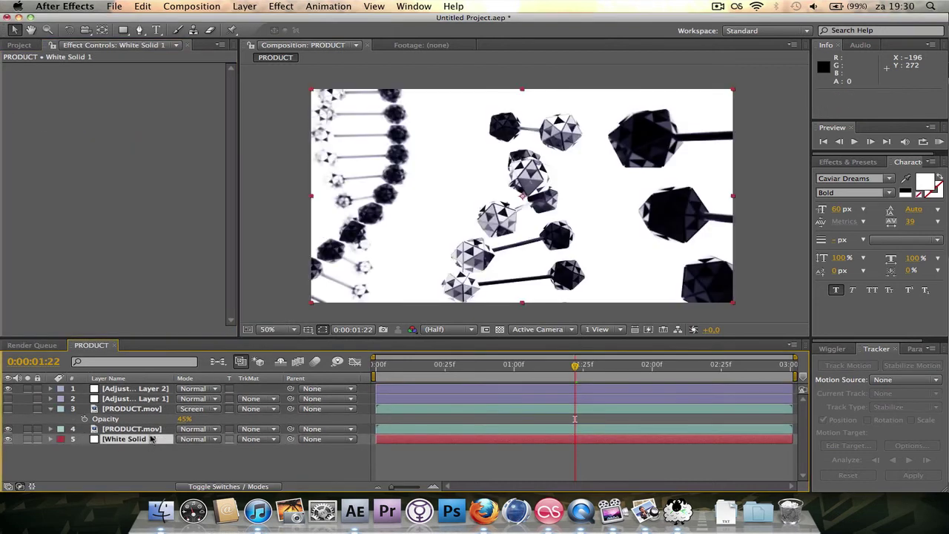
{"action": "left_click", "coordinate": [248, 486]}
Enable motion blur on the lower PRODUCT.mov layer and the composition, checking frames 1:14 and 1:05
{"action": "left_click", "coordinate": [230, 429]}
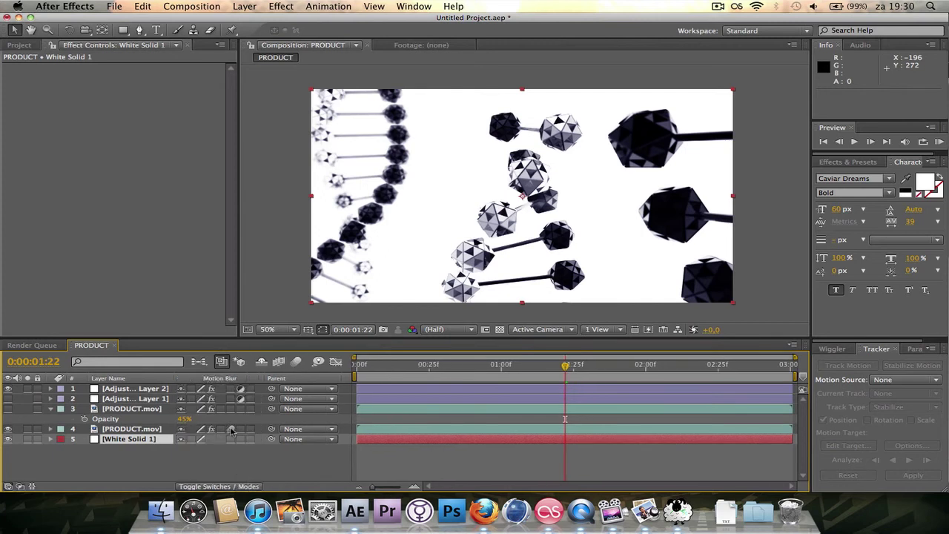
{"action": "left_click", "coordinate": [298, 362]}
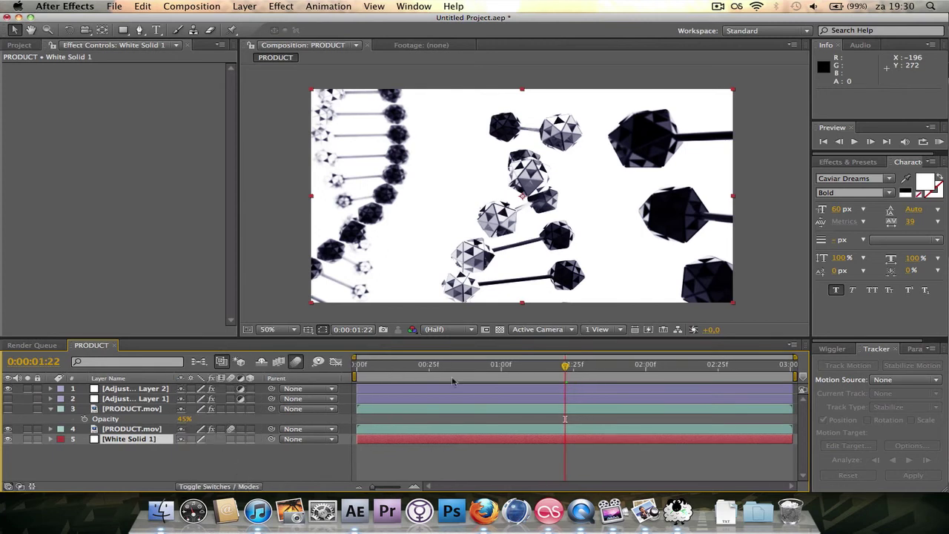
{"action": "left_click_drag", "start_coordinate": [566, 366], "coordinate": [547, 371]}
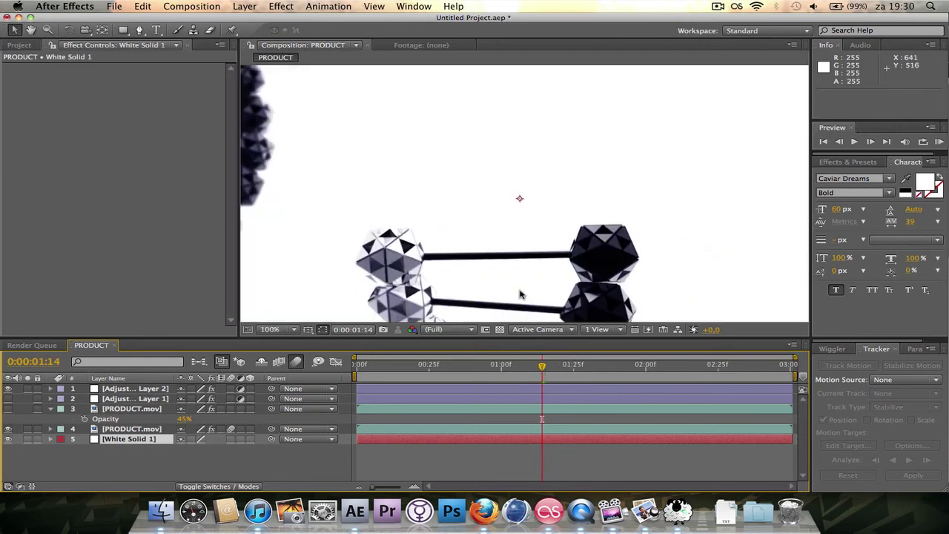
{"action": "key", "text": "slash"}
{"action": "mouse_move", "coordinate": [542, 366]}
{"action": "left_mouse_down"}
{"action": "mouse_move", "coordinate": [515, 368]}
{"action": "mouse_move", "coordinate": [536, 367]}
{"action": "left_mouse_up"}
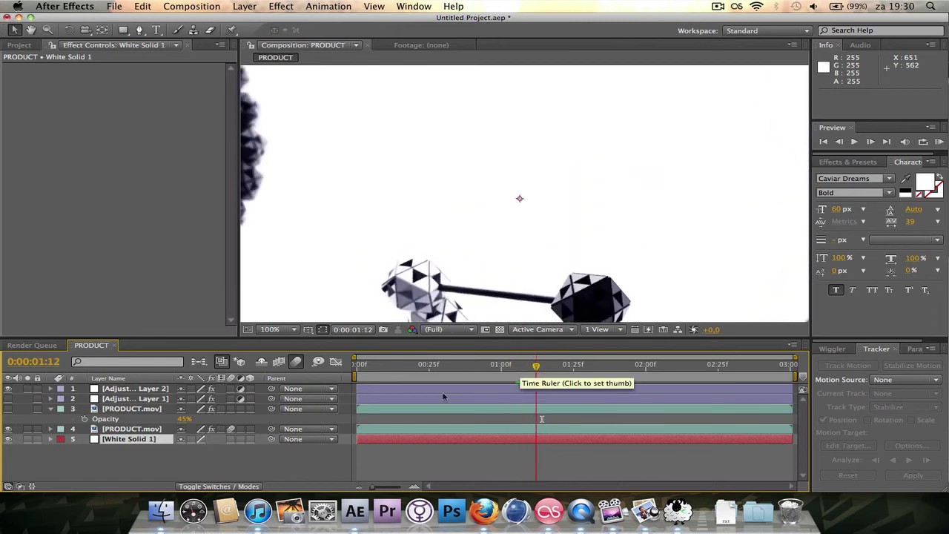
Pre-compose the lower PRODUCT.mov layer into a new 'BLUR' composition, moving all attributes into it
{"action": "left_click", "coordinate": [151, 429]}
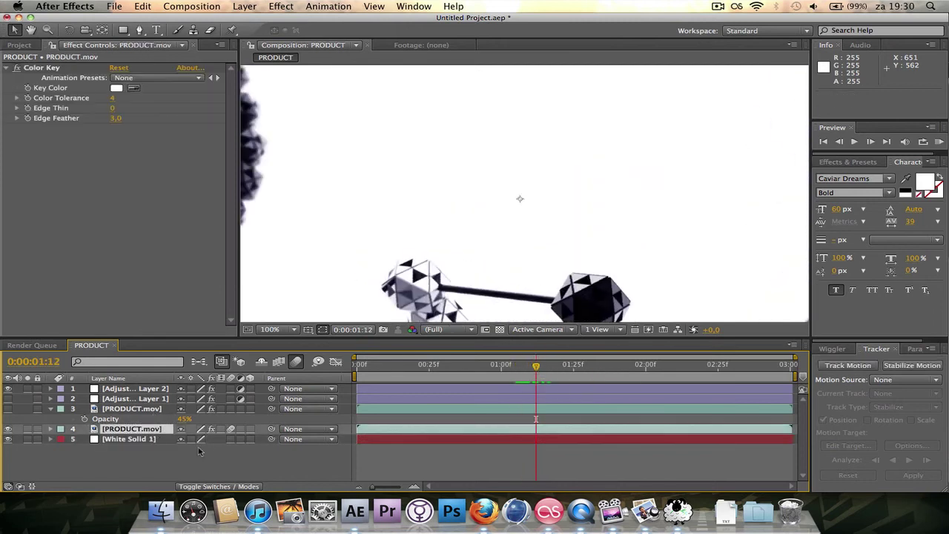
{"action": "key", "text": "super+shift+c"}
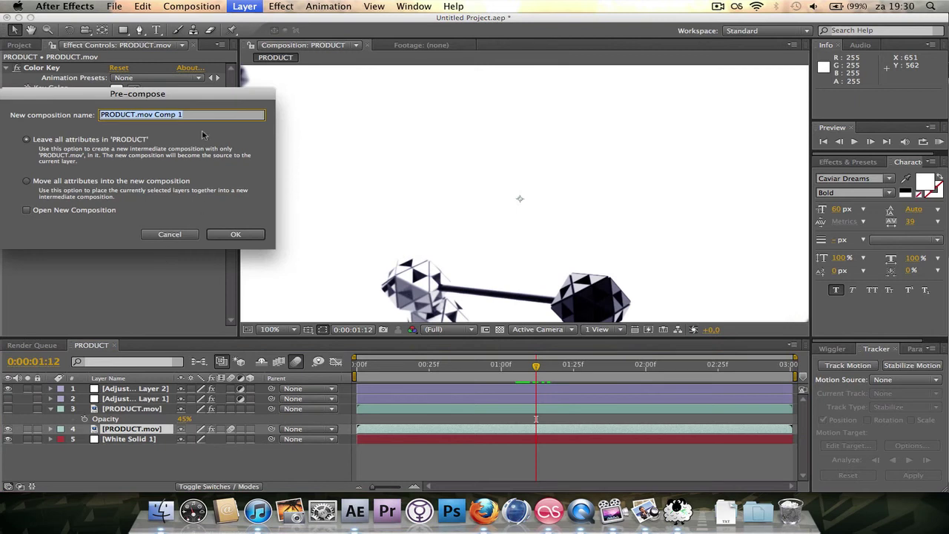
{"action": "left_click", "coordinate": [225, 235]}
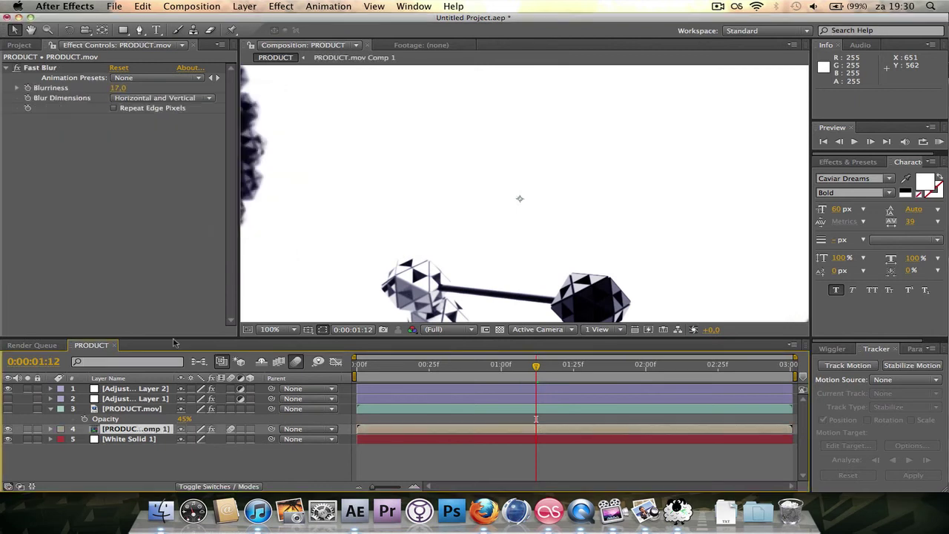
{"action": "key", "text": "super+z"}
{"action": "left_click", "coordinate": [131, 429]}
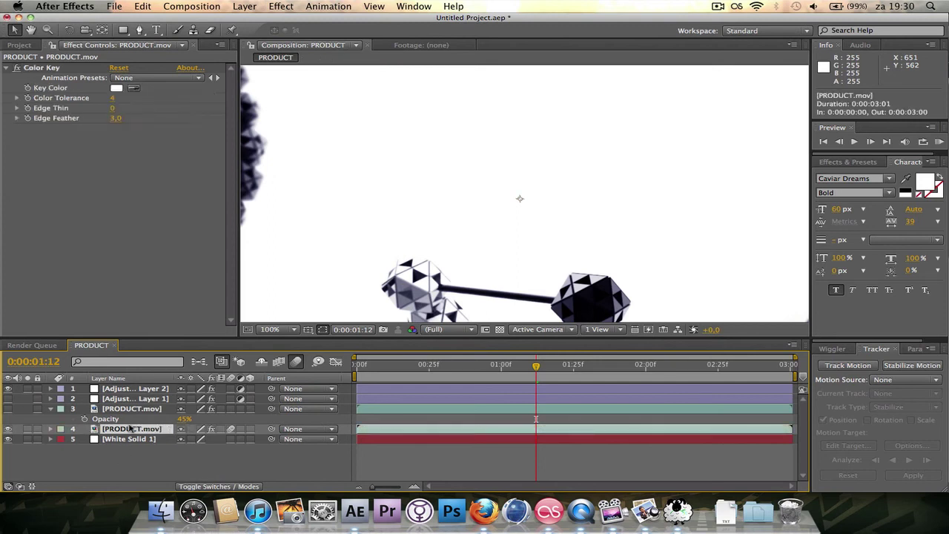
{"action": "key", "text": "super+shift+c"}
{"action": "left_click", "coordinate": [30, 181]}
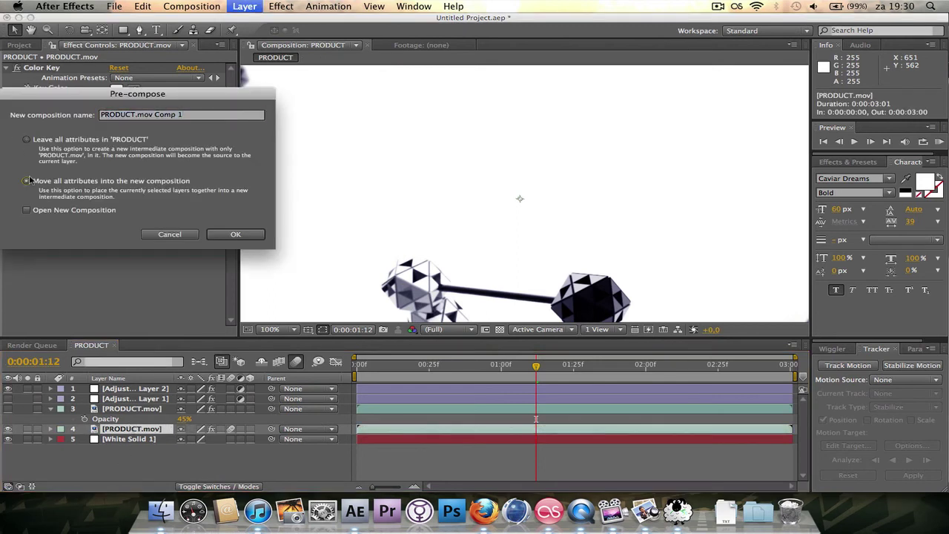
{"action": "left_click_drag", "start_coordinate": [199, 120], "coordinate": [28, 119]}
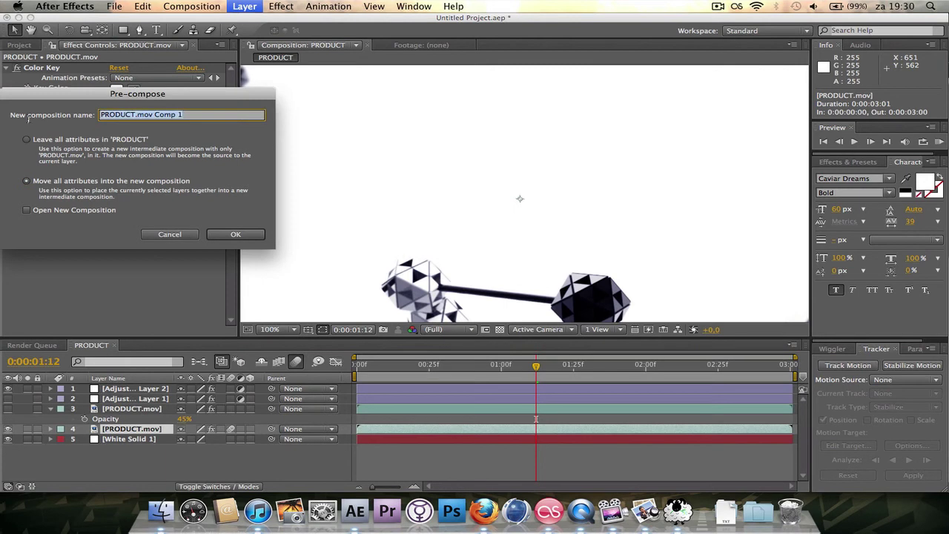
{"action": "type", "text": "BLUR"}
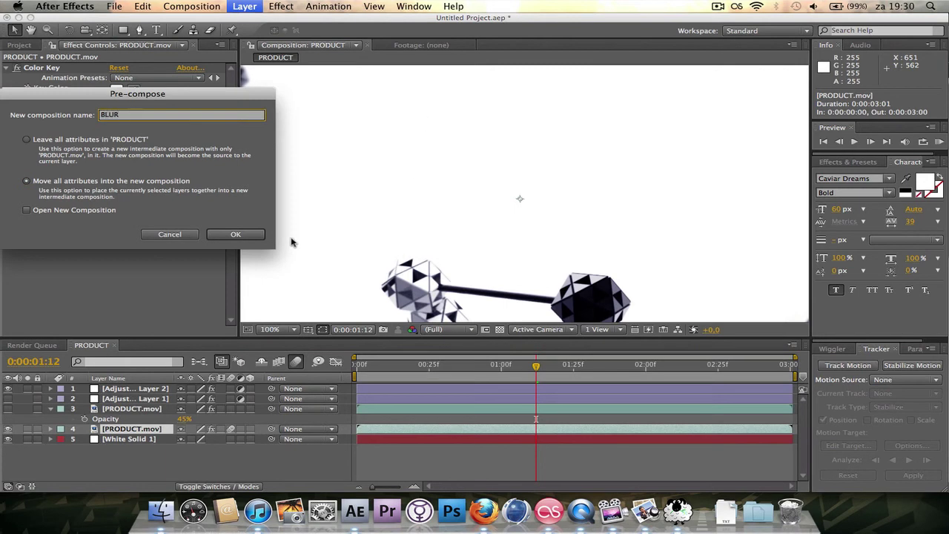
{"action": "left_click", "coordinate": [235, 234]}
{"action": "key", "text": "comma"}
{"action": "key", "text": "comma"}
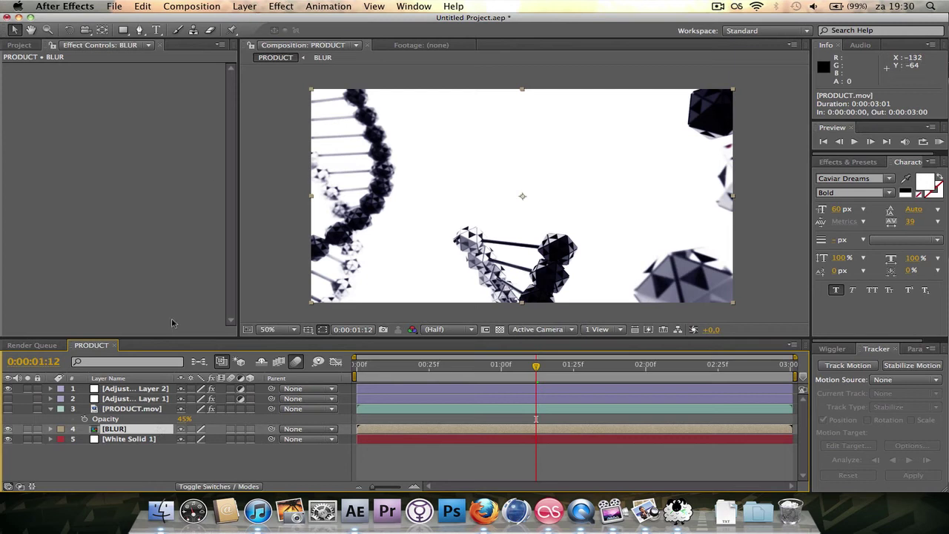
Turn on the BLUR layer's motion blur and inspect frames 1:15–1:18 at full size
{"action": "left_click", "coordinate": [8, 439]}
{"action": "left_click", "coordinate": [8, 439]}
{"action": "left_click_drag", "start_coordinate": [536, 366], "coordinate": [591, 377]}
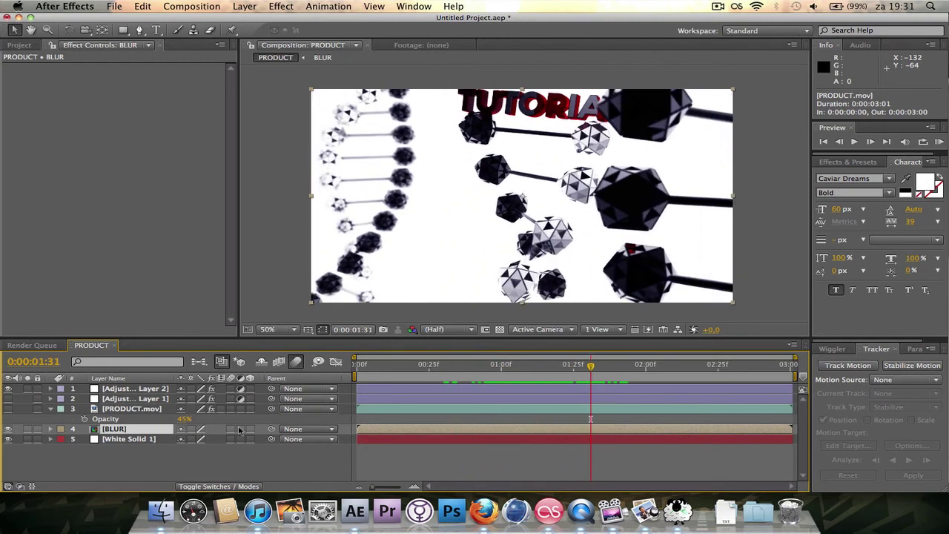
{"action": "left_click", "coordinate": [231, 429]}
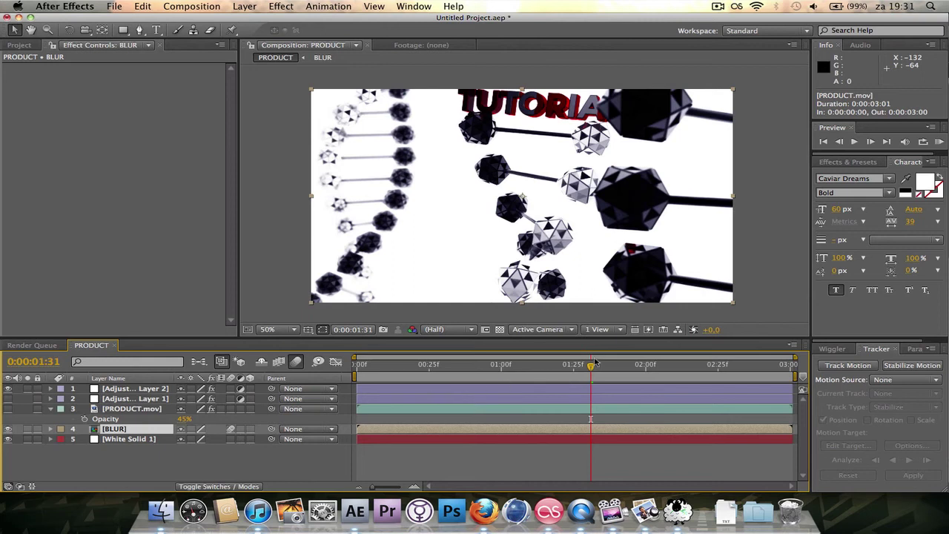
{"action": "left_click_drag", "start_coordinate": [591, 366], "coordinate": [547, 366]}
{"action": "key", "text": "slash"}
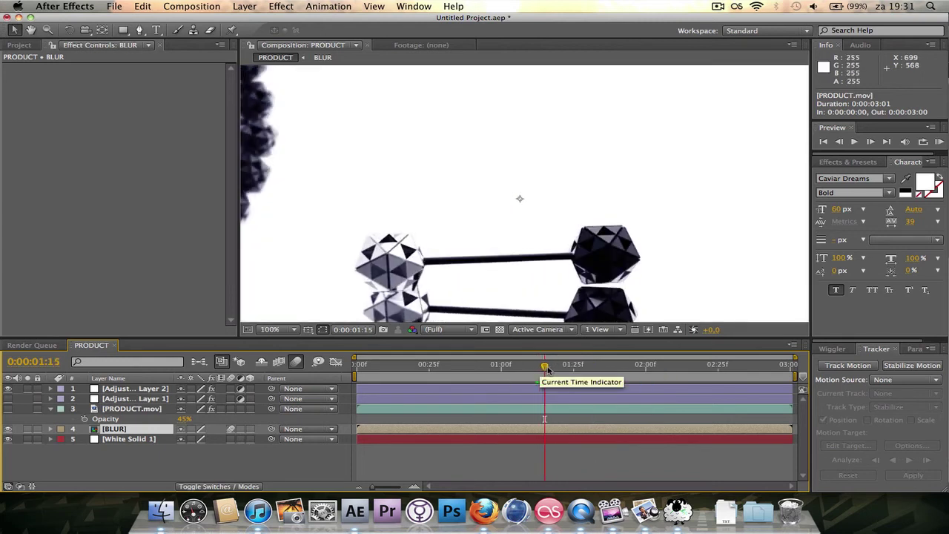
{"action": "left_click_drag", "start_coordinate": [547, 367], "coordinate": [616, 367]}
{"action": "key", "text": "comma"}
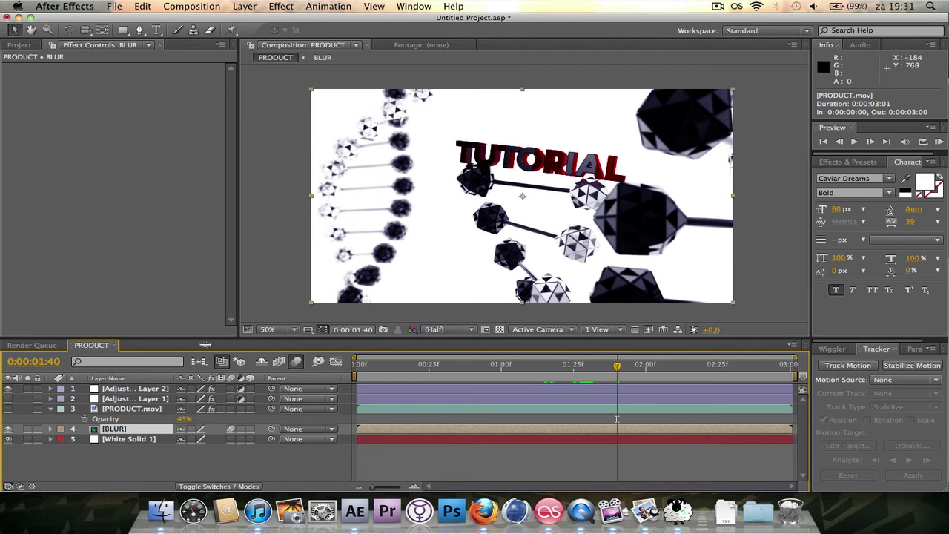
Inside the BLUR composition, delete the Color Key from PRODUCT.mov and return to PRODUCT
{"action": "left_click", "coordinate": [206, 487]}
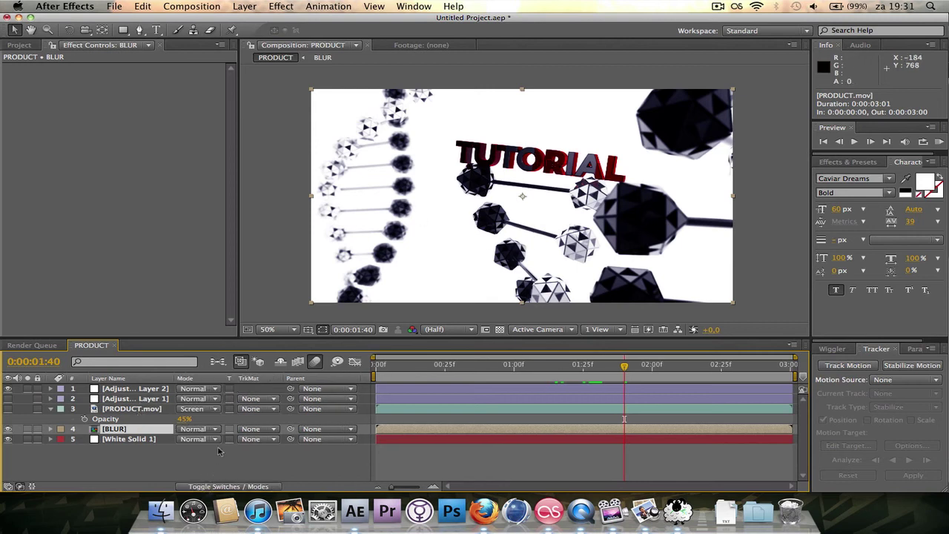
{"action": "double_click", "coordinate": [120, 433]}
{"action": "left_click", "coordinate": [145, 390]}
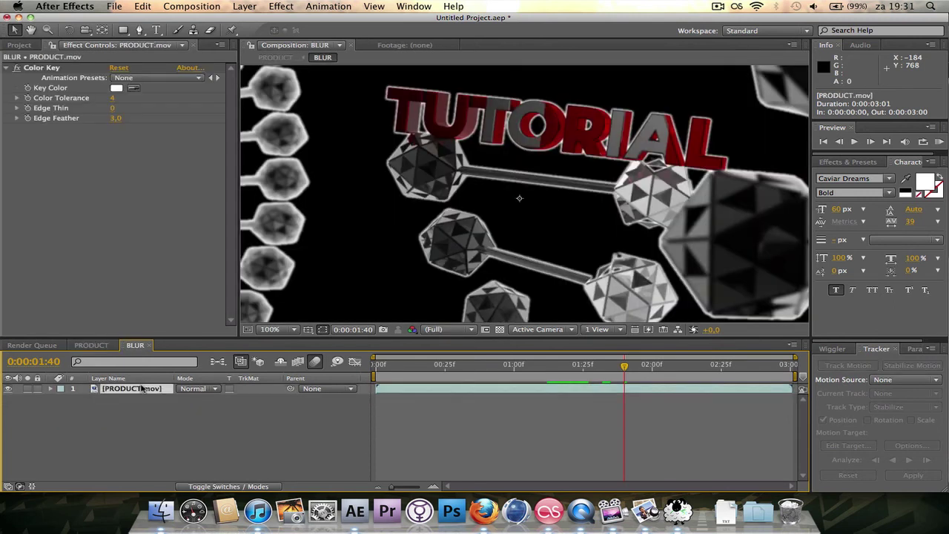
{"action": "left_click", "coordinate": [17, 67]}
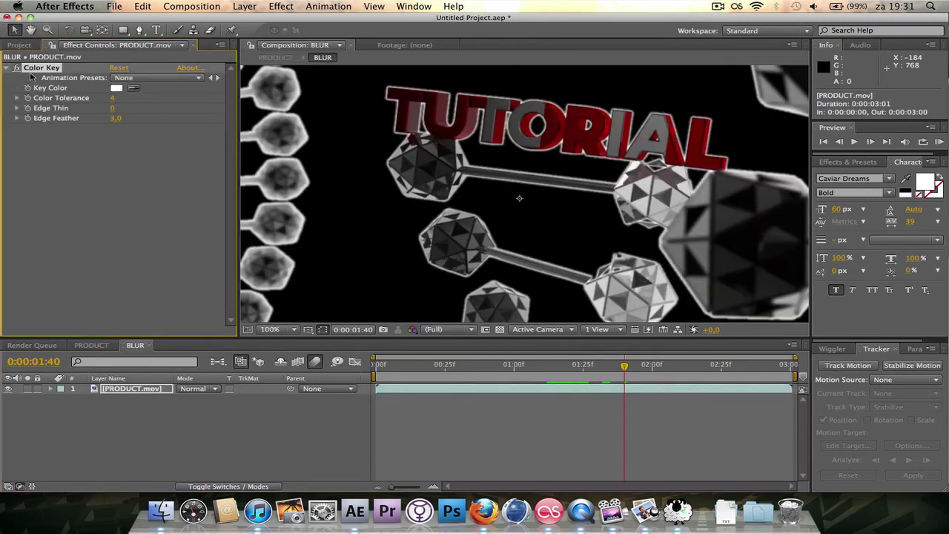
{"action": "key", "text": "Delete"}
{"action": "left_click", "coordinate": [95, 346]}
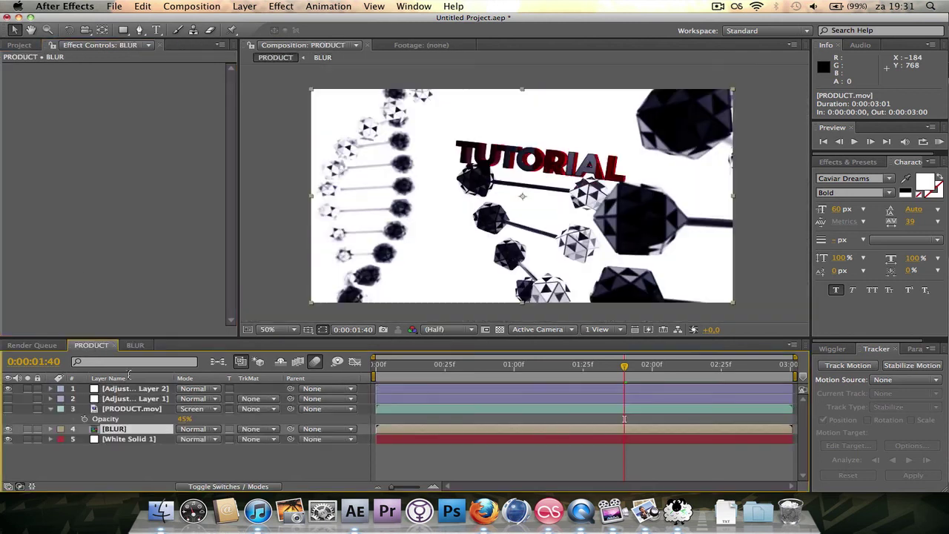
Set the BLUR layer's blending mode to Multiply
{"action": "left_click", "coordinate": [197, 429]}
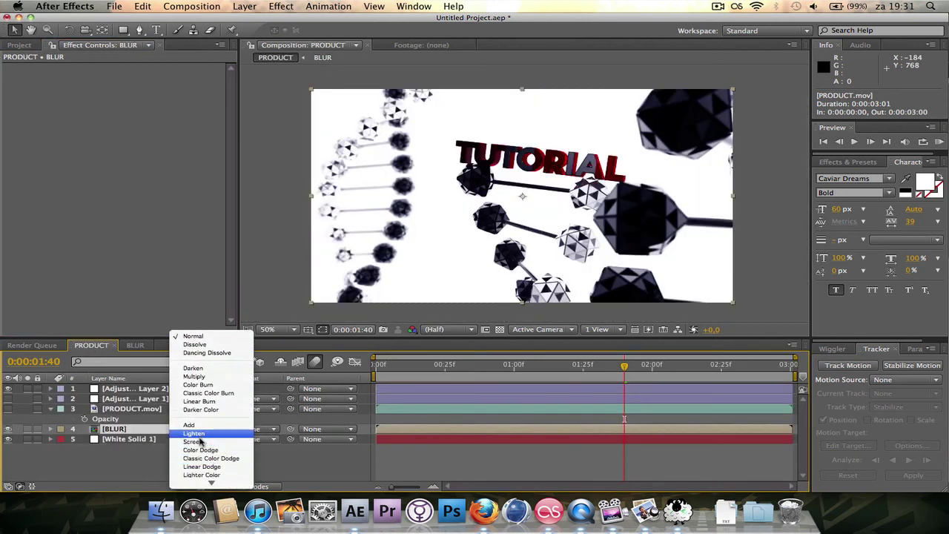
{"action": "left_click", "coordinate": [188, 448]}
{"action": "left_click", "coordinate": [184, 430]}
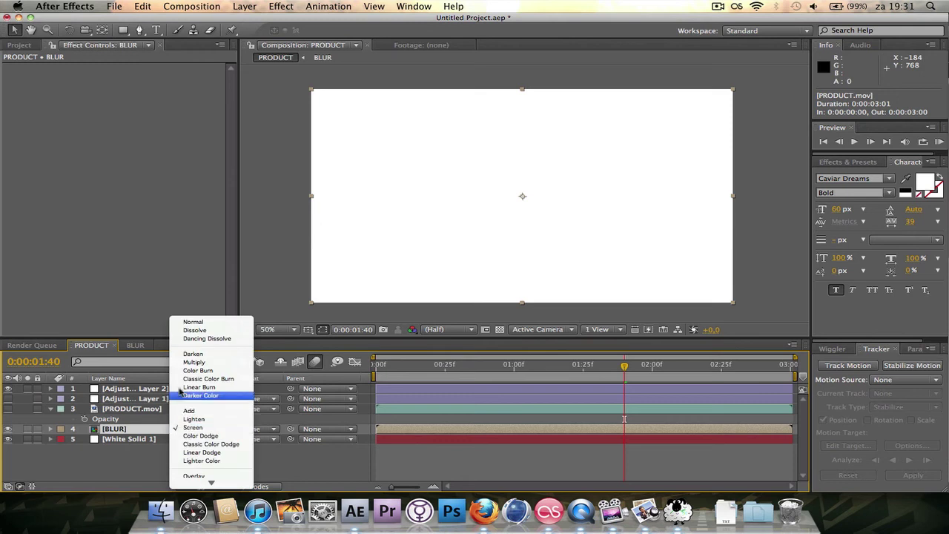
{"action": "left_click", "coordinate": [191, 365]}
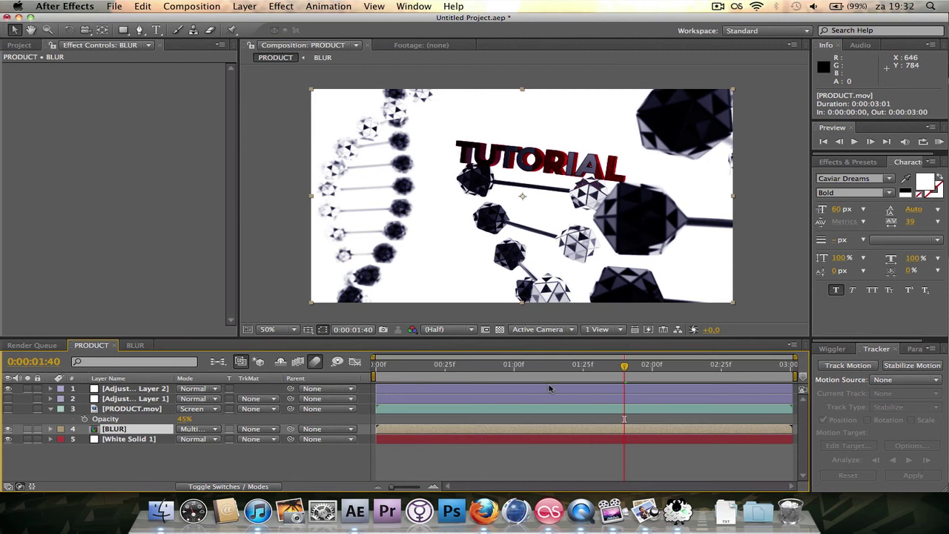
Make all layers visible again, go to frame 1:13, and maximize the viewer for previewing
{"action": "left_click", "coordinate": [7, 408]}
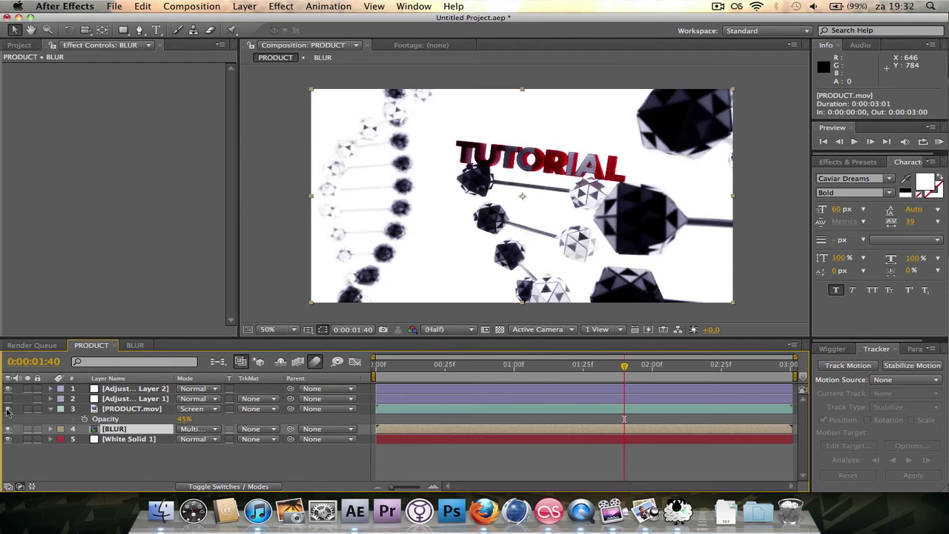
{"action": "mouse_move", "coordinate": [8, 389]}
{"action": "left_mouse_down"}
{"action": "mouse_move", "coordinate": [9, 398]}
{"action": "mouse_move", "coordinate": [8, 388]}
{"action": "left_mouse_up"}
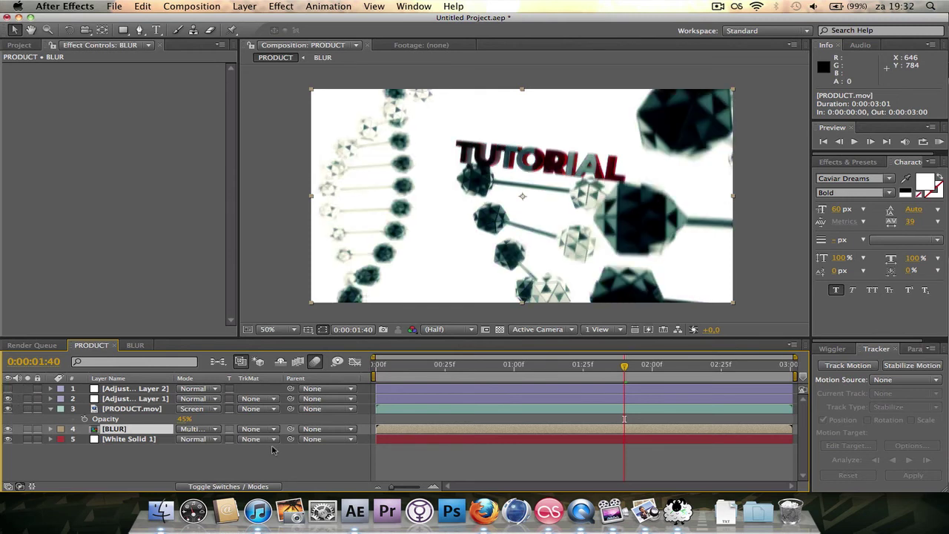
{"action": "left_click_drag", "start_coordinate": [630, 369], "coordinate": [555, 367]}
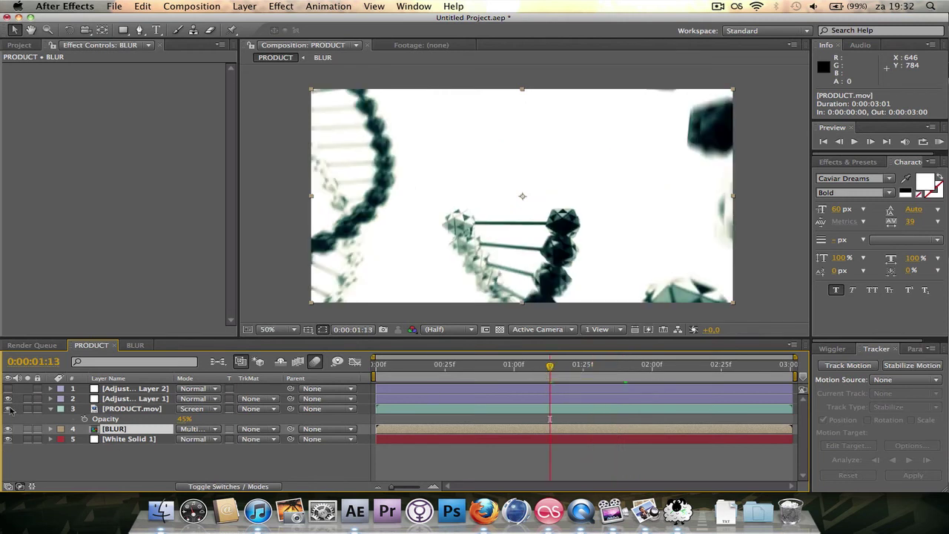
{"action": "key", "text": "grave"}
{"action": "right_click", "coordinate": [773, 224]}
RAM-preview the PRODUCT comp, watching TUTORIAL emerge from the blurred, colour-graded helix
{"action": "mouse_move", "coordinate": [786, 277]}
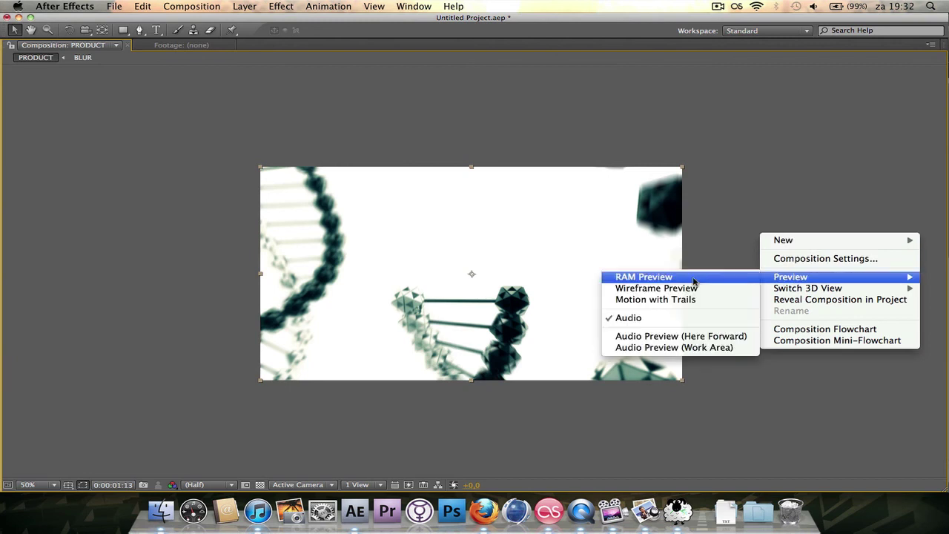
{"action": "left_click", "coordinate": [692, 278]}
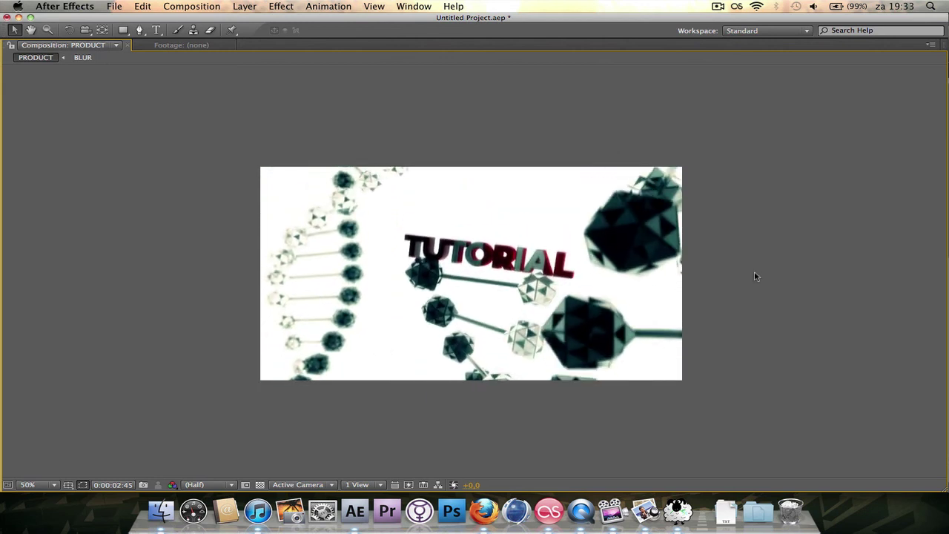
{"action": "left_click", "coordinate": [716, 8]}
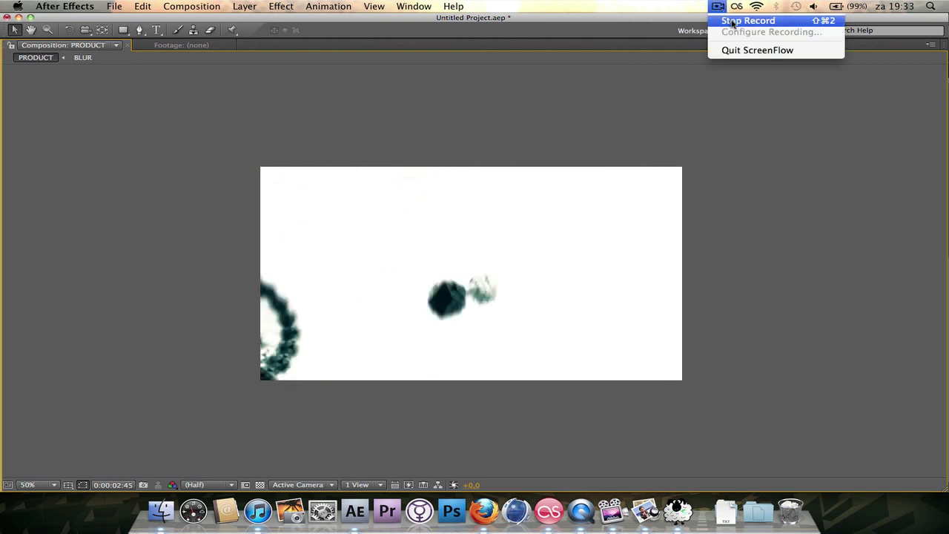